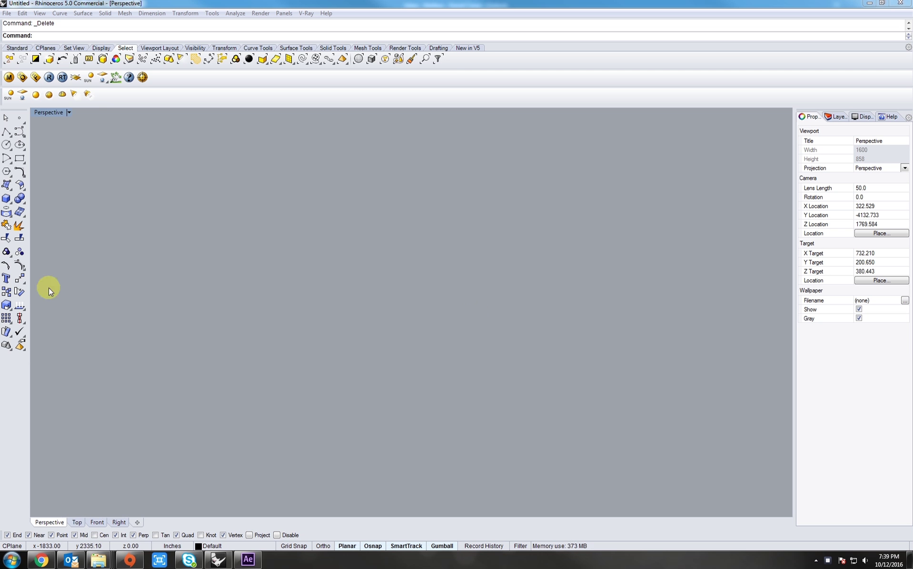
Model a solid box by picking its base corners and height
{"action": "left_click", "coordinate": [6, 200]}
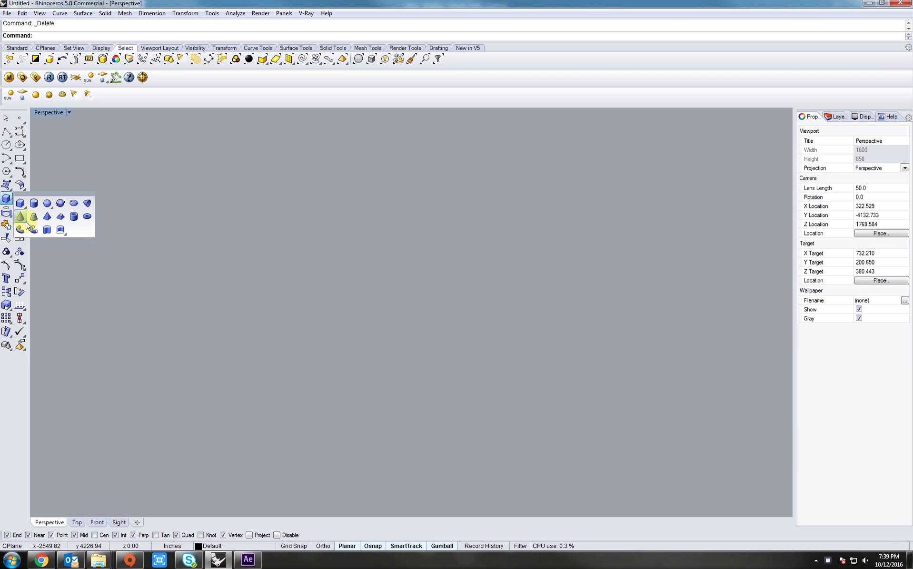
{"action": "left_click", "coordinate": [62, 231]}
{"action": "left_click", "coordinate": [339, 349]}
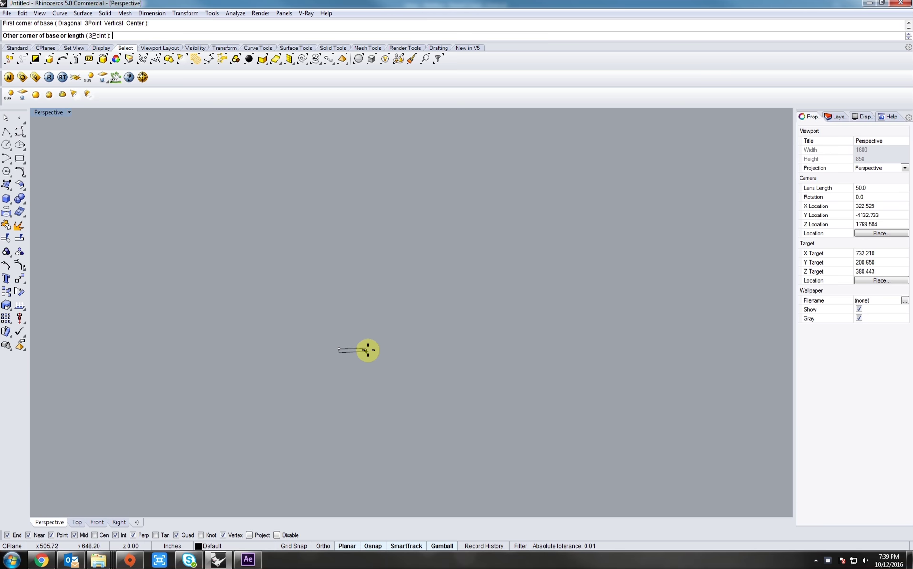
{"action": "left_click", "coordinate": [410, 401]}
{"action": "left_click", "coordinate": [423, 338]}
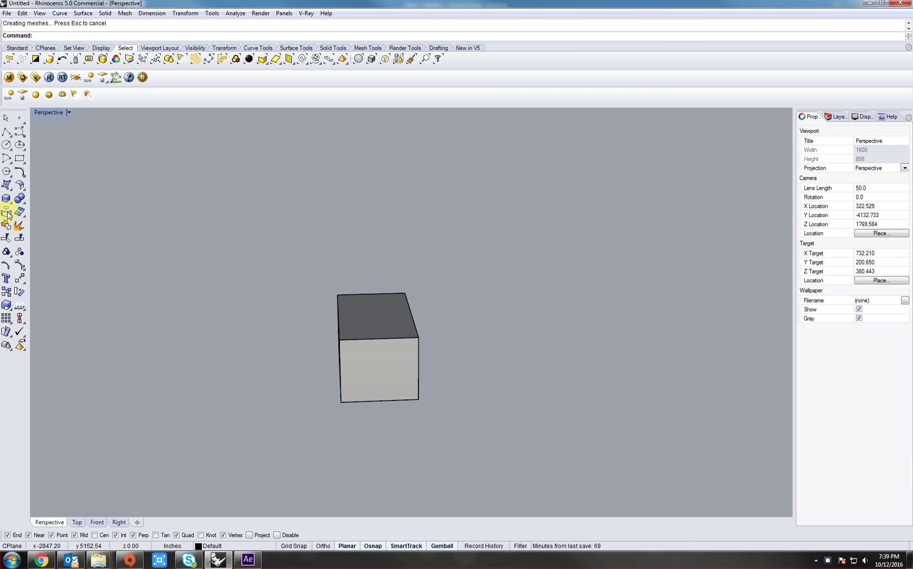
Add a solid sphere centred on the box's top front corner, overlapping the box
{"action": "left_click", "coordinate": [5, 200]}
{"action": "left_click", "coordinate": [47, 204]}
{"action": "left_click", "coordinate": [418, 337]}
{"action": "left_click", "coordinate": [442, 337]}
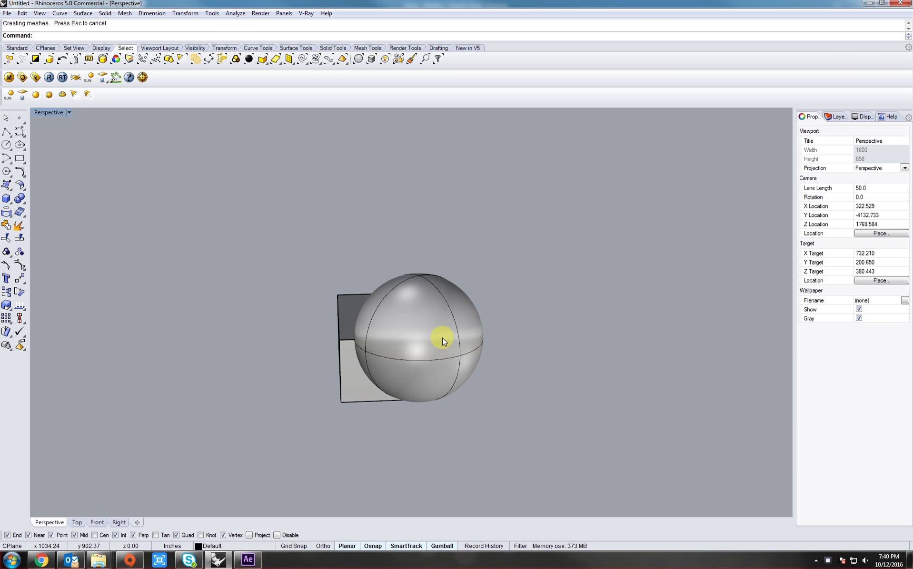
{"action": "right_click_drag", "start_coordinate": [442, 337], "coordinate": [552, 371]}
Add a solid cone with its base centred on the box's top corner at the end away from the sphere
{"action": "left_click", "coordinate": [6, 201]}
{"action": "left_click", "coordinate": [87, 204]}
{"action": "left_click", "coordinate": [254, 293]}
{"action": "left_click", "coordinate": [285, 304]}
{"action": "left_click", "coordinate": [249, 244]}
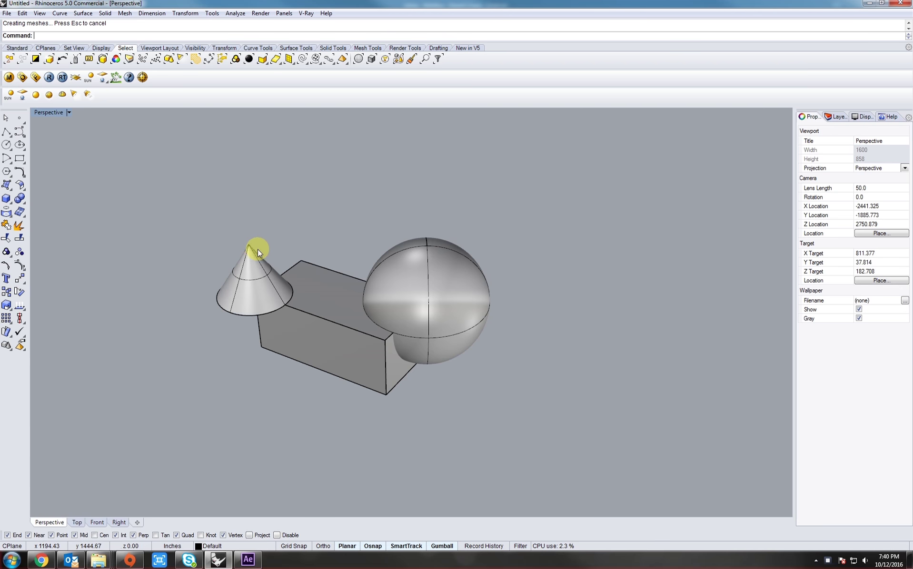
Lower the cone vertically so its base sits below the box's top face
{"action": "right_click_drag", "start_coordinate": [245, 264], "coordinate": [262, 305], "text": "shift"}
{"action": "left_click", "coordinate": [263, 306]}
{"action": "left_click_drag", "start_coordinate": [268, 285], "coordinate": [268, 305]}
{"action": "left_click", "coordinate": [322, 277]}
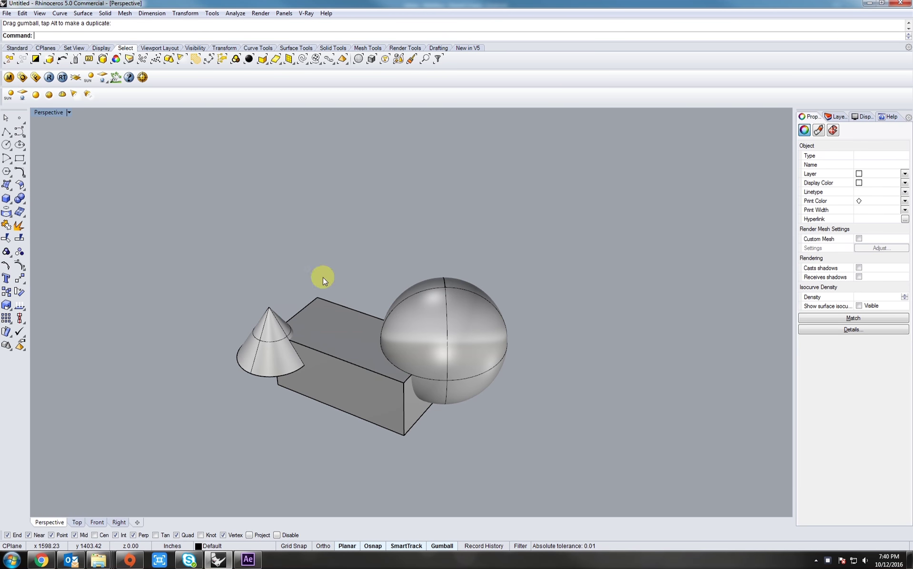
Select the box, sphere and cone together and start OffsetSrf on them
{"action": "right_click_drag", "start_coordinate": [326, 297], "coordinate": [429, 276]}
{"action": "left_click_drag", "start_coordinate": [498, 393], "coordinate": [187, 263]}
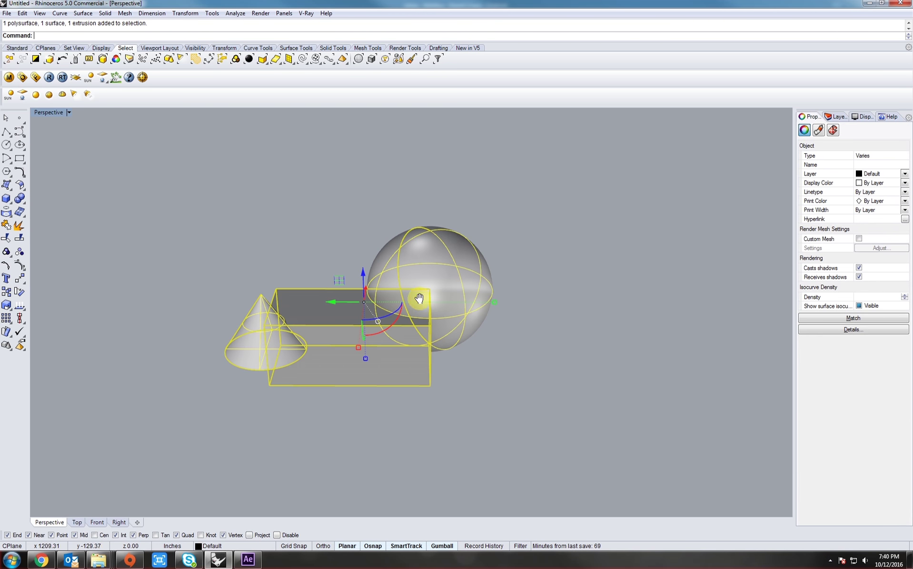
{"action": "right_click_drag", "start_coordinate": [420, 300], "coordinate": [357, 283], "text": "shift"}
{"action": "right_click_drag", "start_coordinate": [357, 284], "coordinate": [400, 306]}
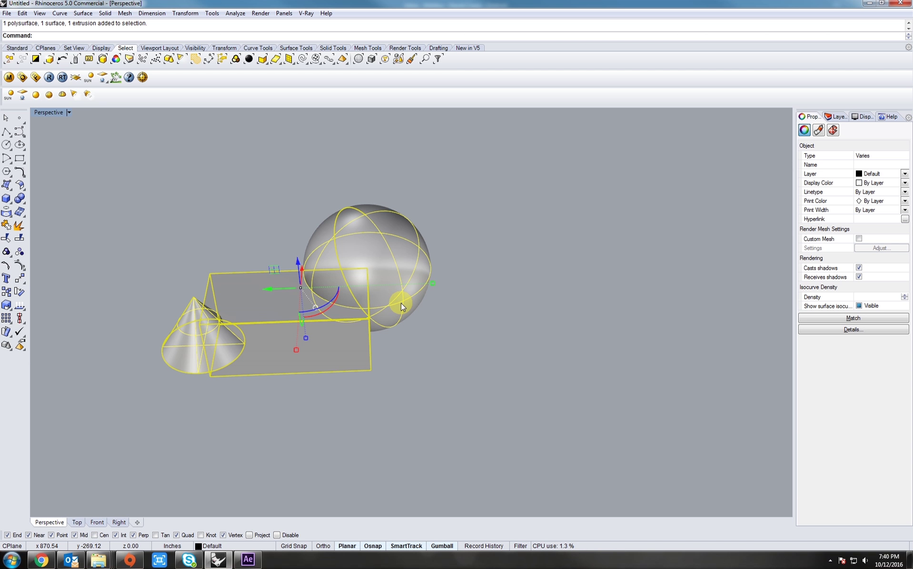
{"action": "type", "text": "set"}
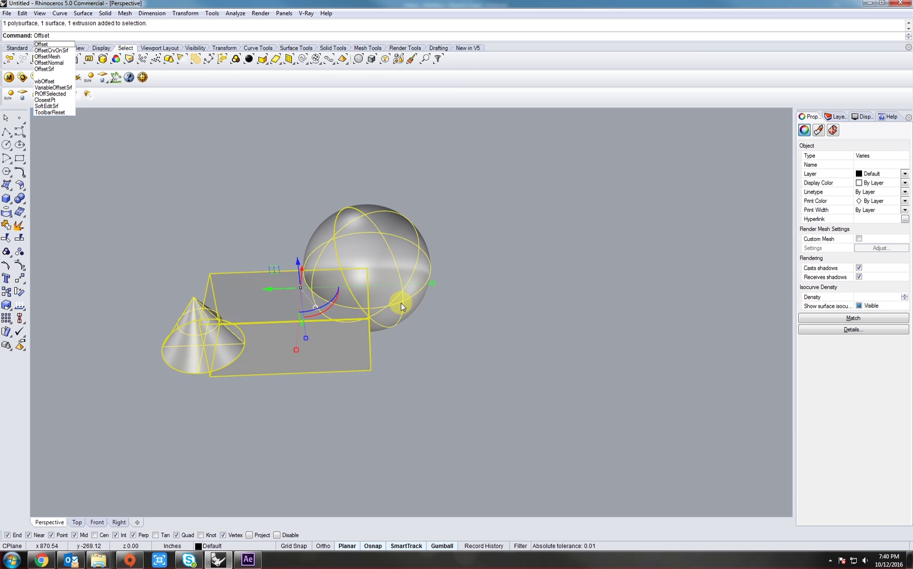
{"action": "type", "text": "Srf"}
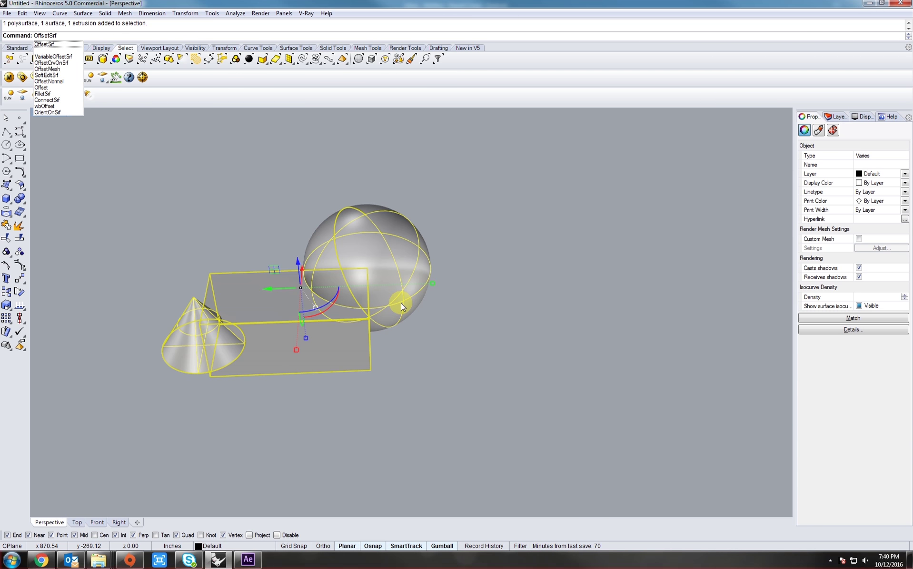
{"action": "key", "text": "Return"}
{"action": "right_click_drag", "start_coordinate": [401, 303], "coordinate": [338, 260]}
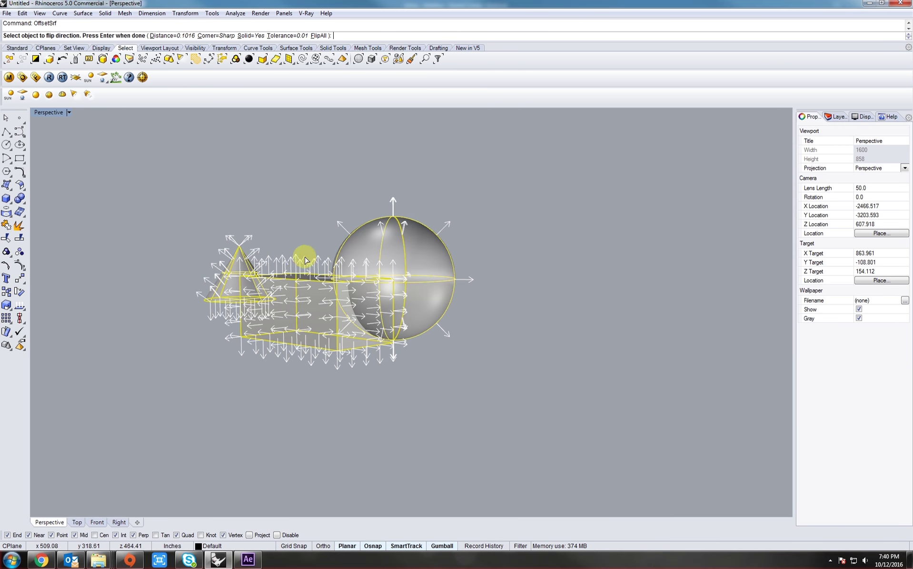
{"action": "scroll", "coordinate": [303, 285], "scroll_direction": "up", "scroll_amount": 5}
{"action": "right_click_drag", "start_coordinate": [309, 314], "coordinate": [337, 328], "text": "shift"}
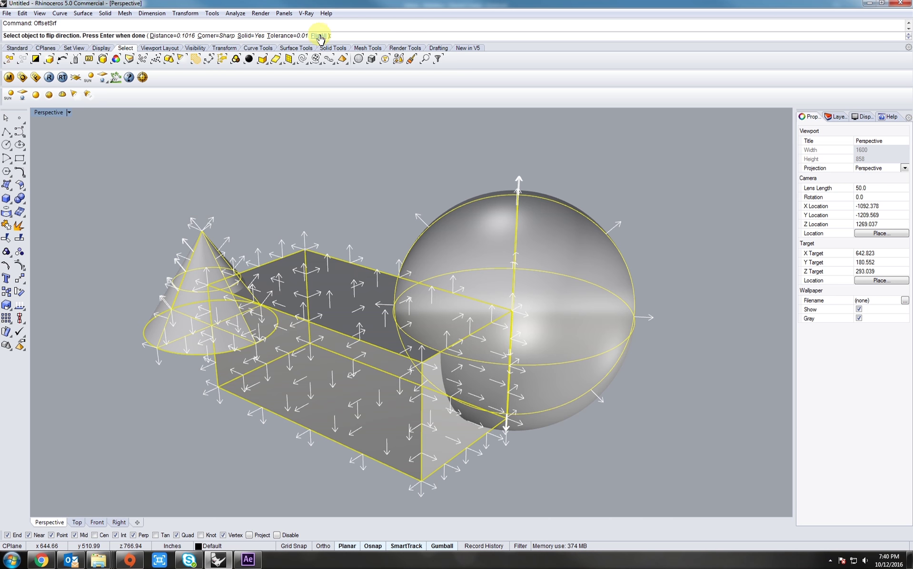
Flip the offset direction of all three solids twice
{"action": "type", "text": "f"}
{"action": "key", "text": "Return"}
{"action": "mouse_move", "coordinate": [398, 307]}
{"action": "right_mouse_down"}
{"action": "mouse_move", "coordinate": [384, 267]}
{"action": "mouse_move", "coordinate": [392, 315]}
{"action": "right_mouse_up"}
{"action": "type", "text": "f"}
{"action": "key", "text": "Return"}
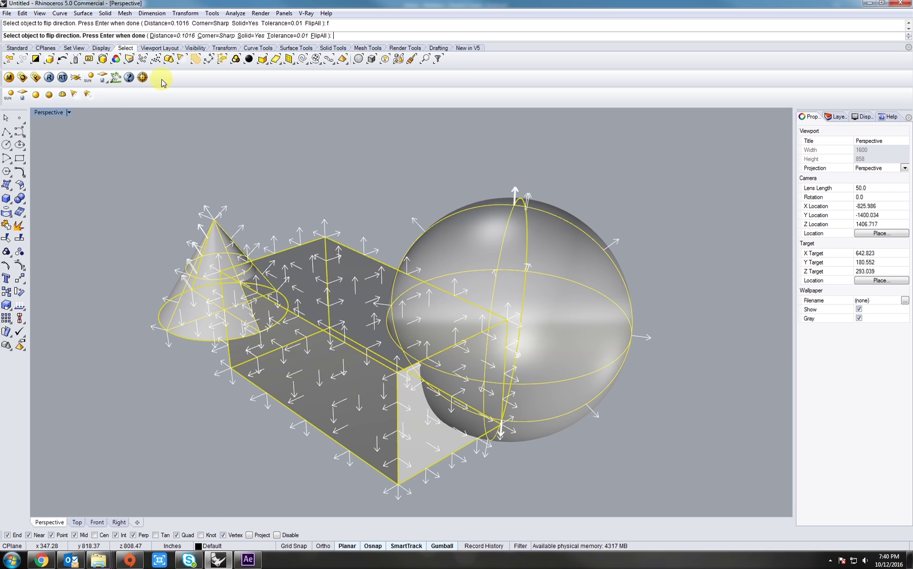
Pick an offset distance of about 59.8 inches outward from the box's lower front corner and apply the solid offset
{"action": "left_click", "coordinate": [168, 43]}
{"action": "right_click_drag", "start_coordinate": [375, 432], "coordinate": [363, 379], "text": "shift"}
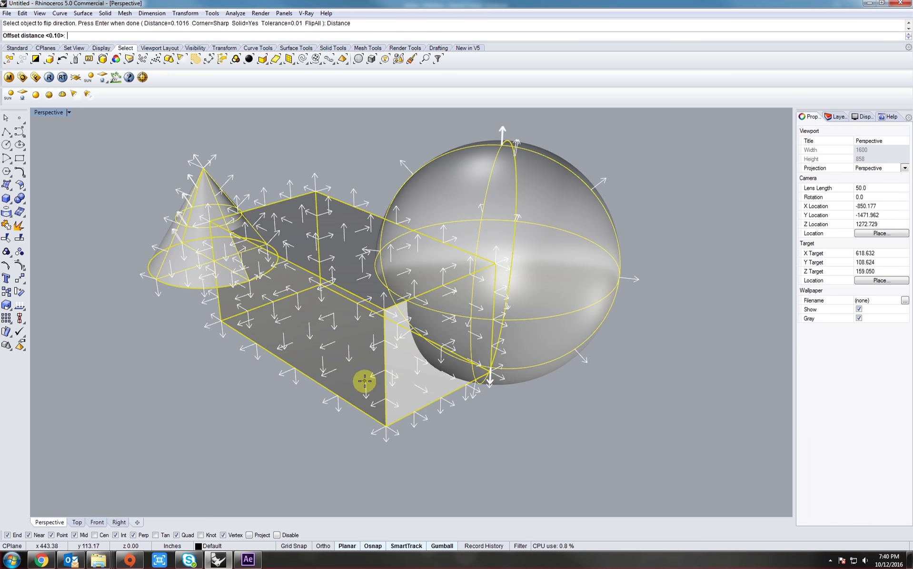
{"action": "left_click", "coordinate": [387, 431]}
{"action": "key", "text": "shift"}
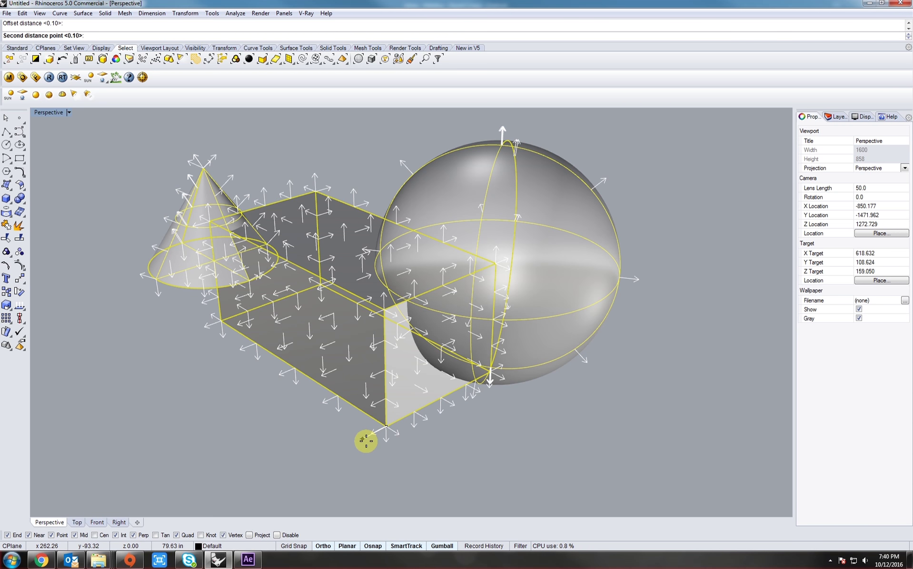
{"action": "left_click", "coordinate": [374, 438]}
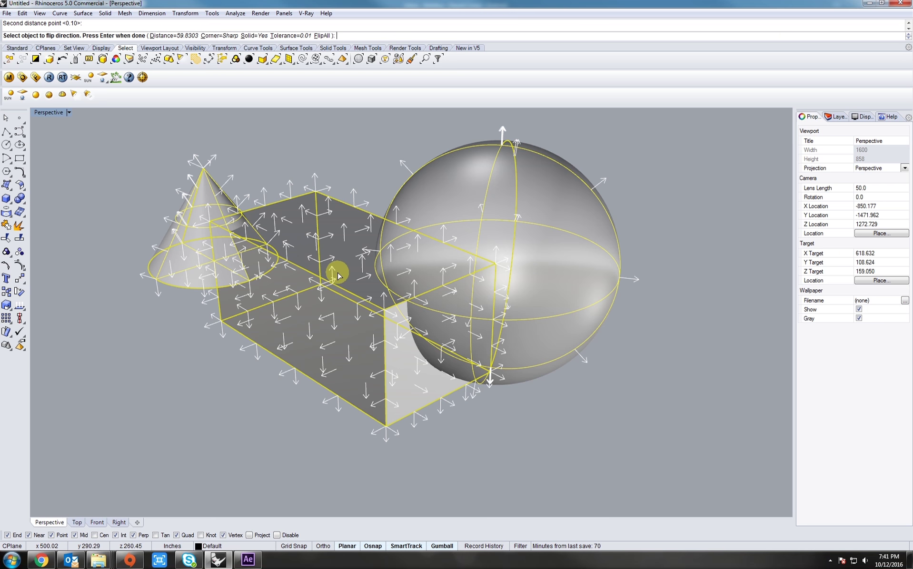
{"action": "key", "text": "Return"}
Select the offset sphere and examine its inner and outer shells
{"action": "right_click_drag", "start_coordinate": [341, 283], "coordinate": [283, 349]}
{"action": "key", "text": "Escape"}
{"action": "left_click", "coordinate": [487, 321]}
{"action": "right_click_drag", "start_coordinate": [542, 347], "coordinate": [463, 325]}
{"action": "scroll", "coordinate": [463, 325], "scroll_direction": "up", "scroll_amount": 5}
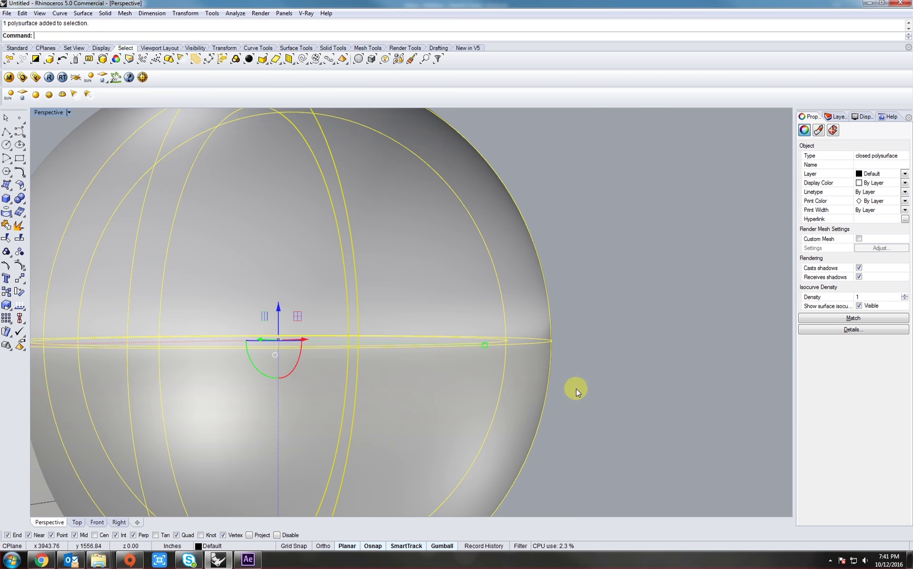
{"action": "scroll", "coordinate": [547, 324], "scroll_direction": "down", "scroll_amount": 5}
{"action": "right_click_drag", "start_coordinate": [334, 283], "coordinate": [371, 302]}
Select the offset box with its original and examine the offset shells of the box and the cone
{"action": "left_click", "coordinate": [443, 371]}
{"action": "scroll", "coordinate": [437, 383], "scroll_direction": "up", "scroll_amount": 5}
{"action": "left_click", "coordinate": [429, 399], "text": "shift"}
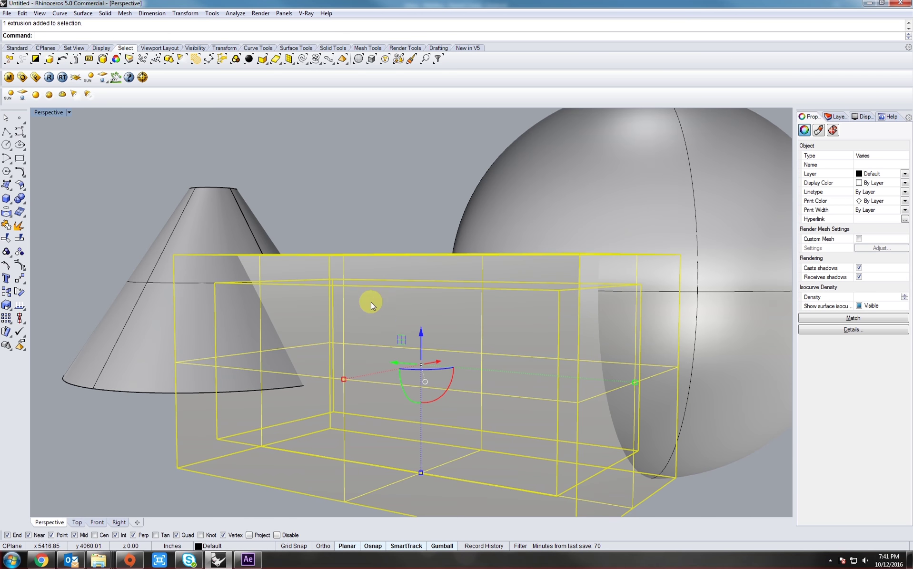
{"action": "right_click_drag", "start_coordinate": [282, 254], "coordinate": [422, 307], "text": "shift"}
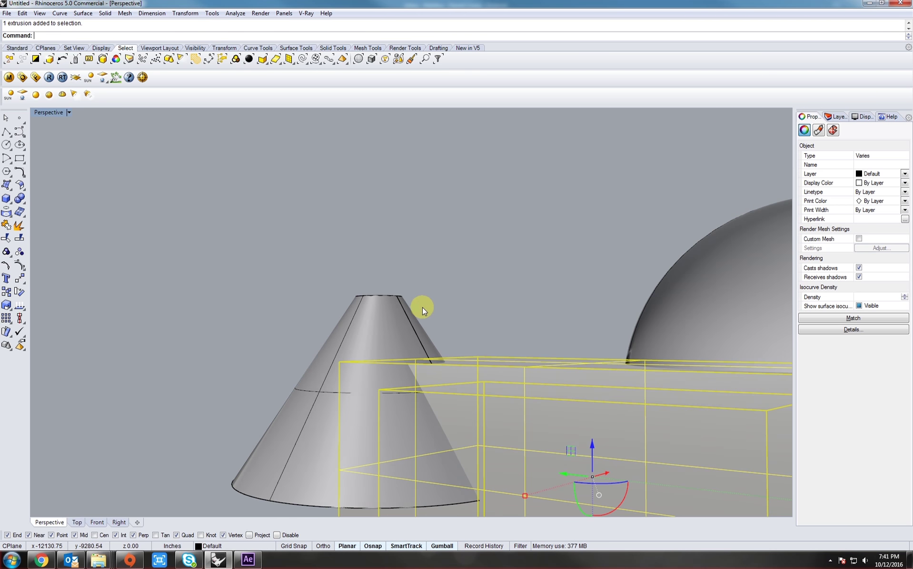
{"action": "left_click_drag", "start_coordinate": [422, 306], "coordinate": [307, 309]}
{"action": "right_click_drag", "start_coordinate": [372, 327], "coordinate": [381, 355], "text": "shift"}
{"action": "left_click", "coordinate": [407, 197]}
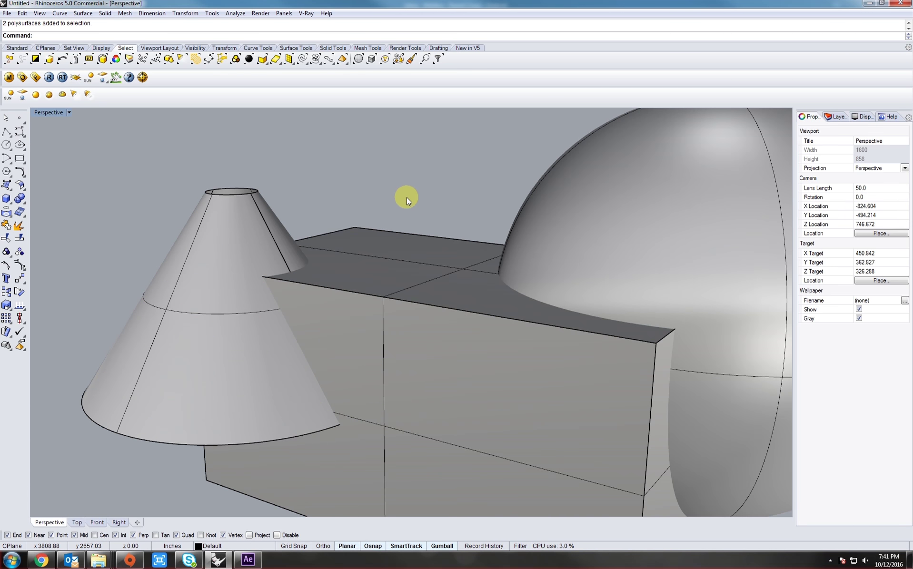
Undo the surface offset of the three solids and clear the selection
{"action": "key", "text": "ctrl+z"}
{"action": "scroll", "coordinate": [421, 225], "scroll_direction": "down", "scroll_amount": 5}
{"action": "right_click_drag", "start_coordinate": [437, 252], "coordinate": [430, 275], "text": "shift"}
{"action": "scroll", "coordinate": [430, 276], "scroll_direction": "up", "scroll_amount": 4}
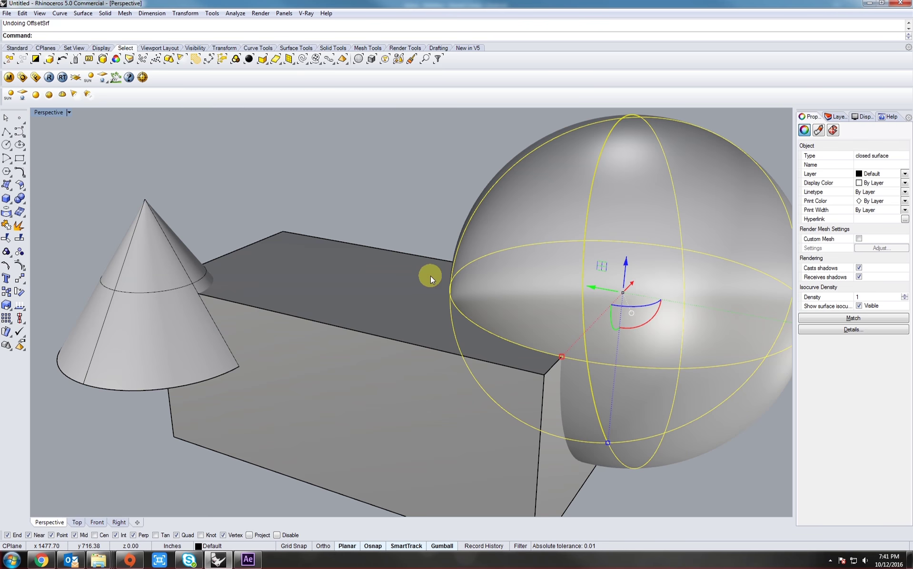
{"action": "key", "text": "Escape"}
{"action": "scroll", "coordinate": [476, 261], "scroll_direction": "down", "scroll_amount": 4}
{"action": "right_click_drag", "start_coordinate": [488, 283], "coordinate": [452, 331], "text": "shift"}
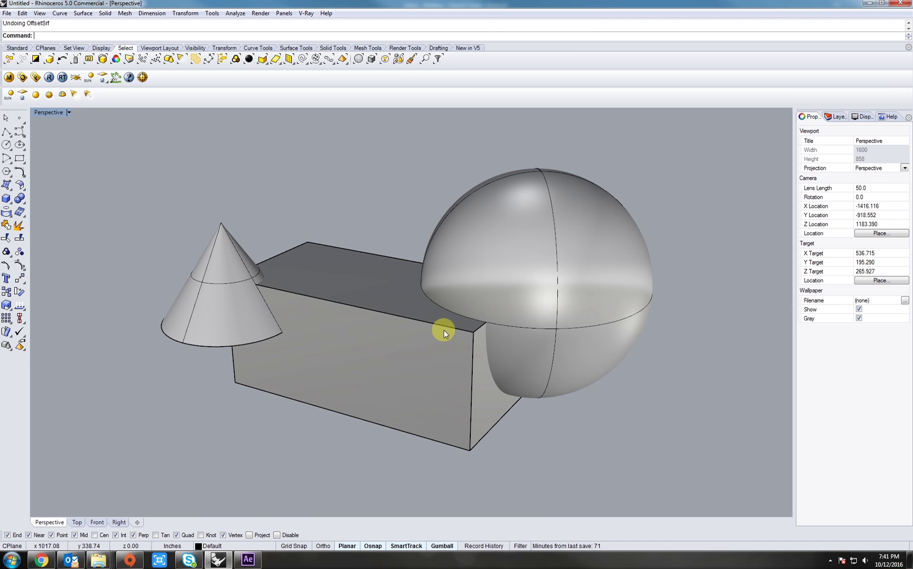
Move the sphere along the Y axis until it is clear of the box
{"action": "left_click", "coordinate": [523, 306]}
{"action": "scroll", "coordinate": [471, 304], "scroll_direction": "down", "scroll_amount": 3}
{"action": "scroll", "coordinate": [442, 286], "scroll_direction": "up", "scroll_amount": 2}
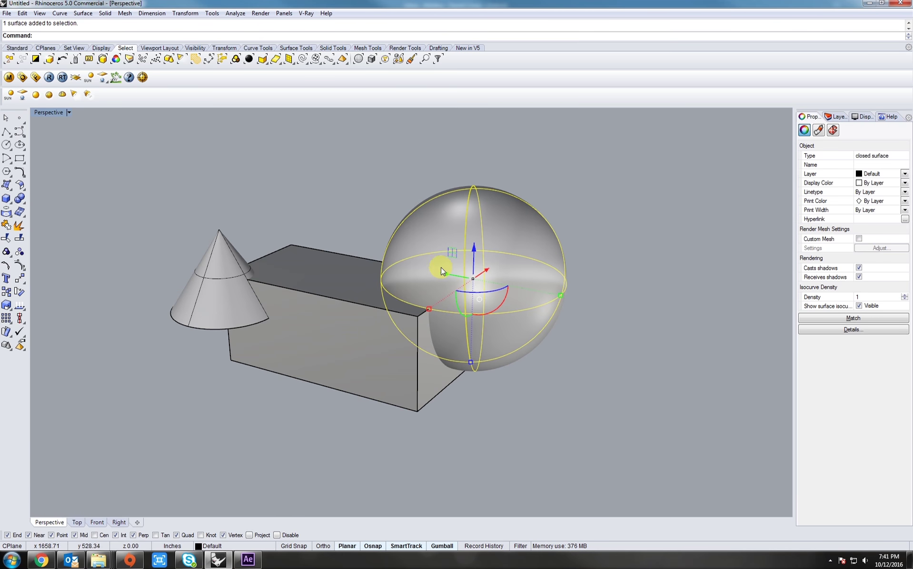
{"action": "left_click_drag", "start_coordinate": [442, 271], "coordinate": [644, 373]}
Move the cone along the Y axis, away from the sphere, until it is clear of the box, and deselect it
{"action": "left_click", "coordinate": [210, 261]}
{"action": "scroll", "coordinate": [316, 306], "scroll_direction": "up", "scroll_amount": 2}
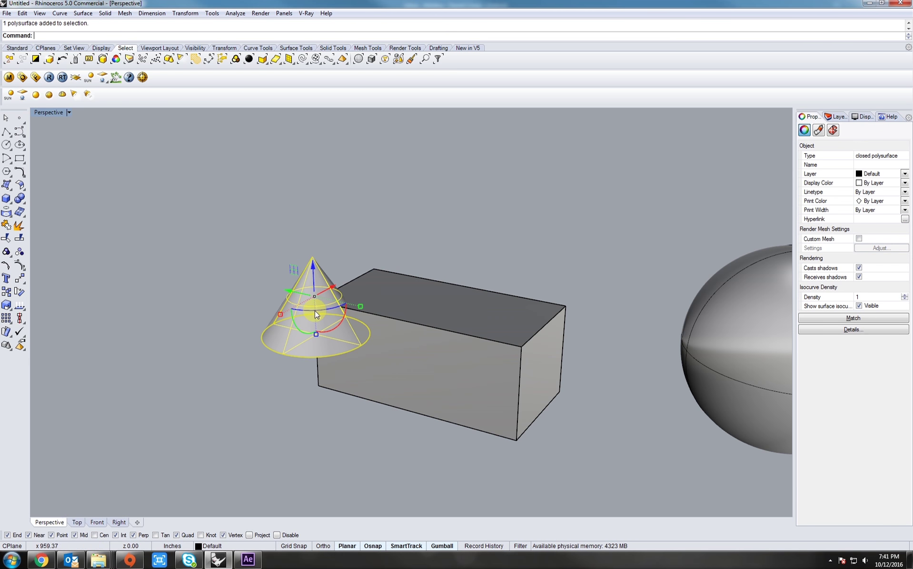
{"action": "left_click_drag", "start_coordinate": [288, 291], "coordinate": [187, 267]}
{"action": "right_click_drag", "start_coordinate": [387, 346], "coordinate": [434, 371], "text": "shift"}
{"action": "key", "text": "Escape"}
{"action": "scroll", "coordinate": [308, 317], "scroll_direction": "down", "scroll_amount": 2}
{"action": "scroll", "coordinate": [419, 355], "scroll_direction": "up", "scroll_amount": 4}
{"action": "scroll", "coordinate": [415, 357], "scroll_direction": "down", "scroll_amount": 4}
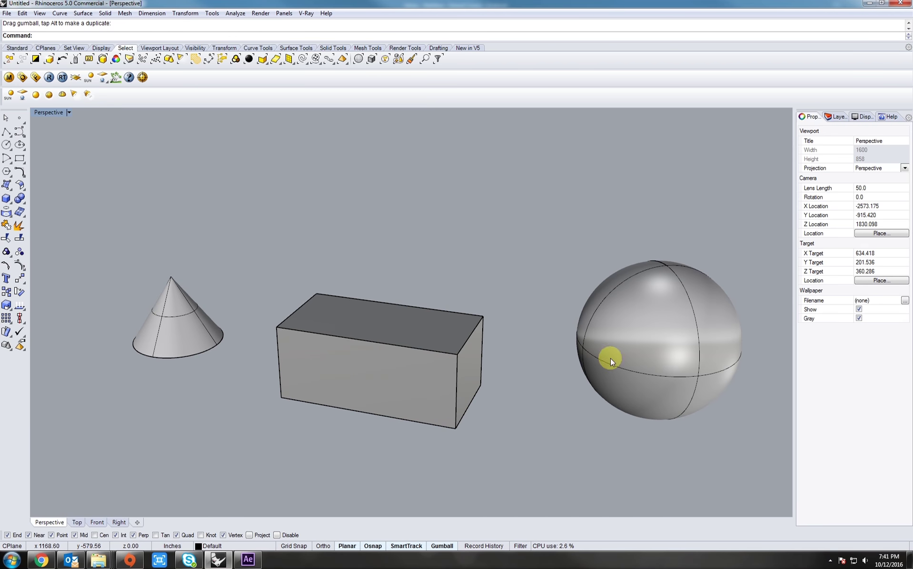
Try to explode the sphere and look at its surface from several angles
{"action": "left_click", "coordinate": [662, 336]}
{"action": "right_click_drag", "start_coordinate": [662, 336], "coordinate": [437, 360]}
{"action": "middle_click", "coordinate": [346, 314]}
{"action": "left_click", "coordinate": [372, 329]}
{"action": "right_click_drag", "start_coordinate": [437, 361], "coordinate": [327, 340]}
{"action": "scroll", "coordinate": [373, 352], "scroll_direction": "up", "scroll_amount": 8}
{"action": "right_click_drag", "start_coordinate": [533, 354], "coordinate": [436, 339]}
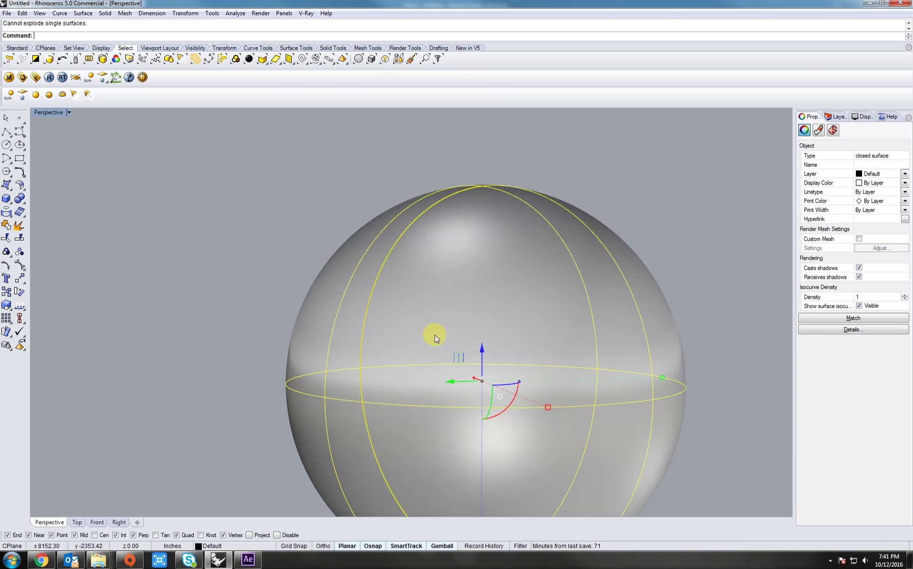
{"action": "scroll", "coordinate": [434, 357], "scroll_direction": "down", "scroll_amount": 8}
{"action": "scroll", "coordinate": [431, 362], "scroll_direction": "up", "scroll_amount": 6}
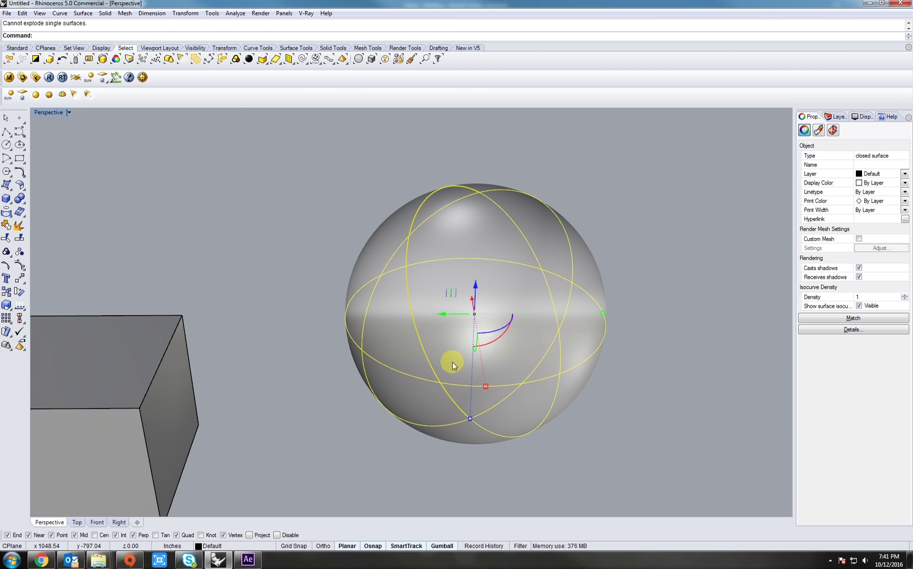
{"action": "scroll", "coordinate": [452, 362], "scroll_direction": "down", "scroll_amount": 8}
{"action": "scroll", "coordinate": [354, 376], "scroll_direction": "up", "scroll_amount": 5}
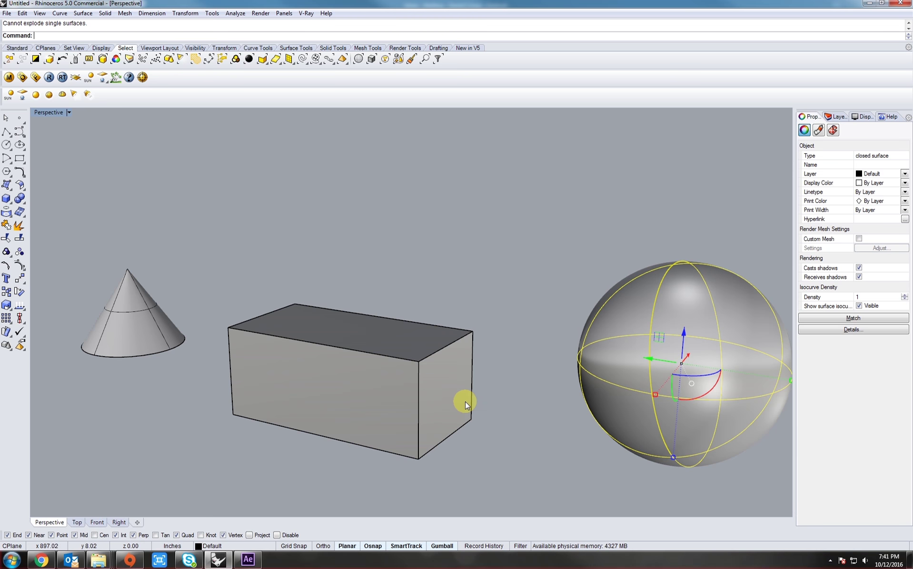
Select the box and the cone in turn and examine the faces that make up each solid, including the cone's base
{"action": "left_click", "coordinate": [427, 358]}
{"action": "right_click_drag", "start_coordinate": [403, 387], "coordinate": [492, 370]}
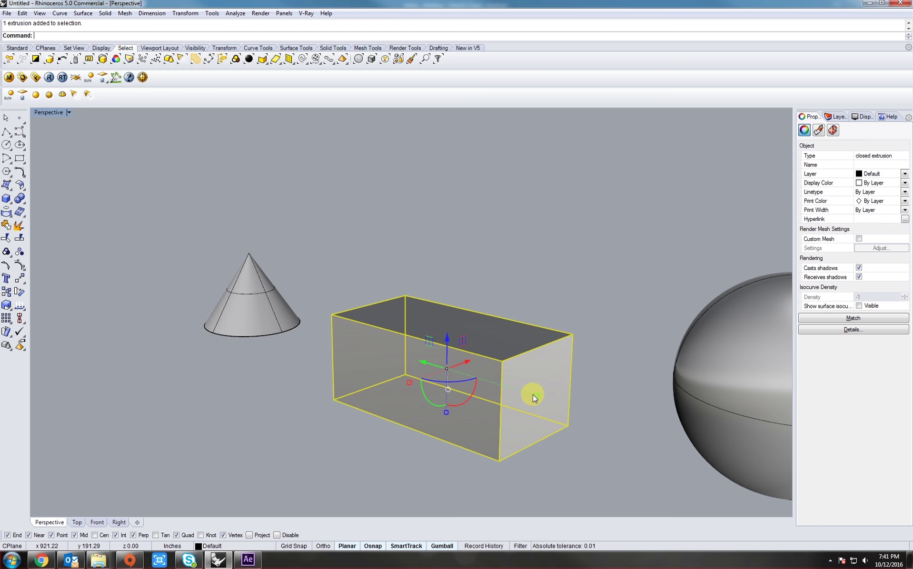
{"action": "left_click_drag", "start_coordinate": [534, 395], "coordinate": [515, 389]}
{"action": "scroll", "coordinate": [328, 332], "scroll_direction": "up", "scroll_amount": 9}
{"action": "right_click_drag", "start_coordinate": [247, 299], "coordinate": [482, 318], "text": "shift"}
{"action": "left_click", "coordinate": [333, 327]}
{"action": "scroll", "coordinate": [482, 318], "scroll_direction": "down", "scroll_amount": 6}
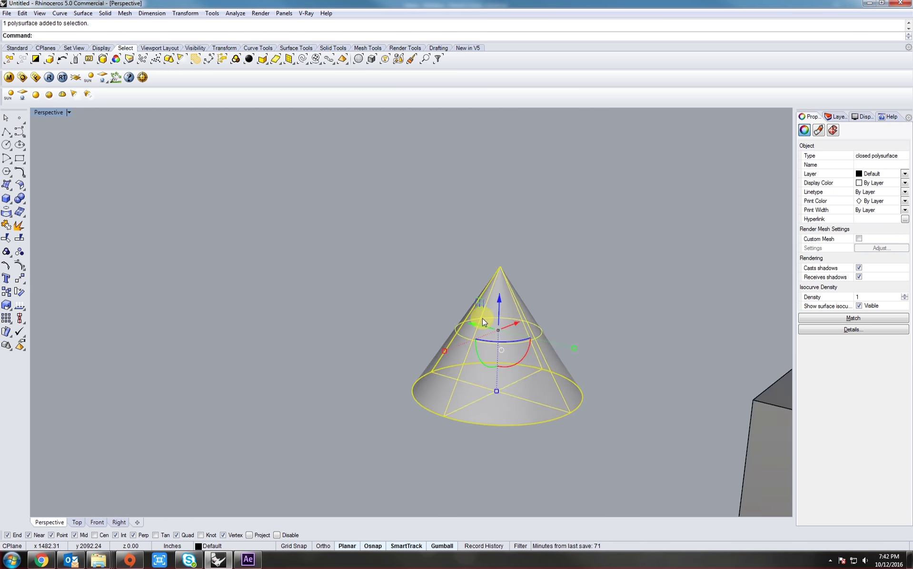
{"action": "scroll", "coordinate": [482, 318], "scroll_direction": "down", "scroll_amount": 4}
{"action": "right_click_drag", "start_coordinate": [486, 388], "coordinate": [452, 358]}
{"action": "scroll", "coordinate": [452, 358], "scroll_direction": "up", "scroll_amount": 8}
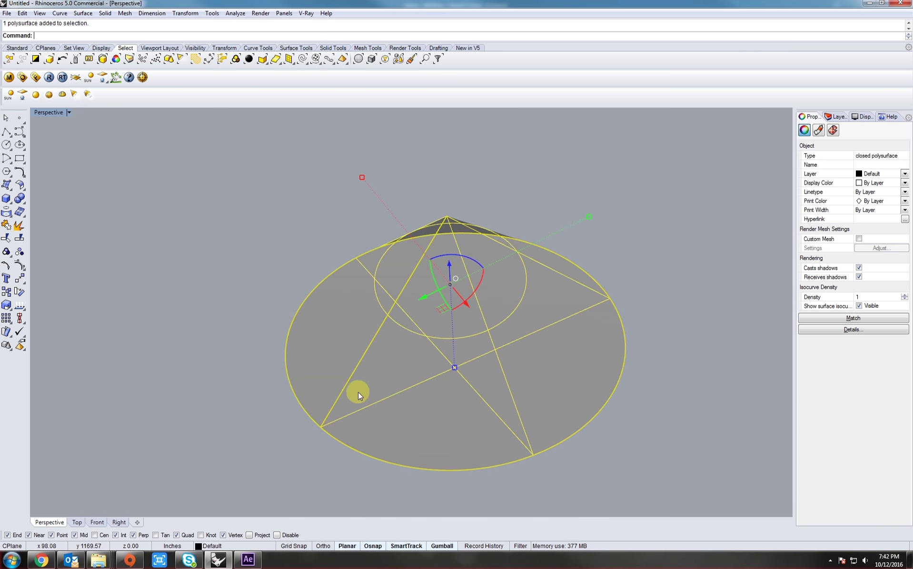
{"action": "right_click_drag", "start_coordinate": [419, 219], "coordinate": [457, 228]}
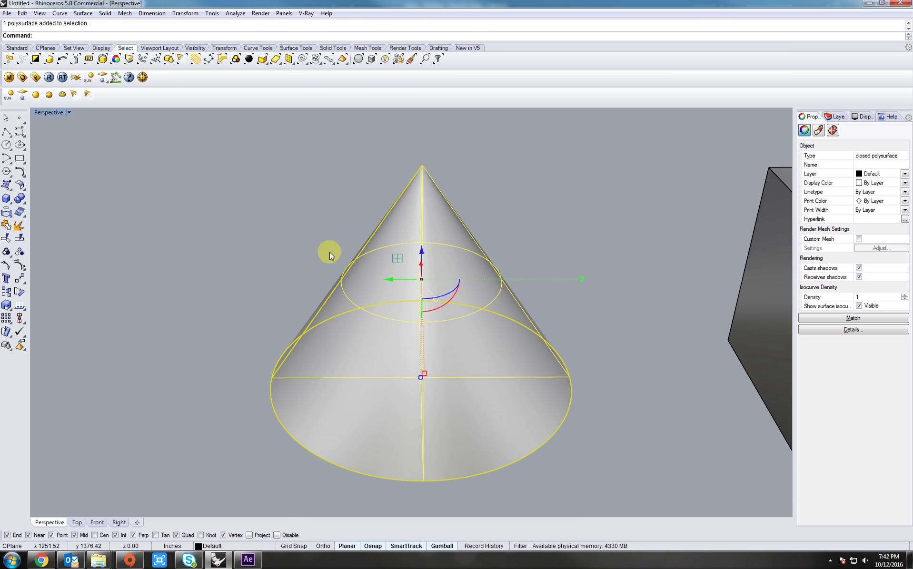
{"action": "scroll", "coordinate": [438, 302], "scroll_direction": "down", "scroll_amount": 8}
{"action": "right_click_drag", "start_coordinate": [498, 304], "coordinate": [416, 306]}
{"action": "scroll", "coordinate": [367, 337], "scroll_direction": "up", "scroll_amount": 5}
Explode the box into separate surfaces and select its long front face
{"action": "left_click", "coordinate": [452, 341]}
{"action": "mouse_move", "coordinate": [452, 341]}
{"action": "right_mouse_down"}
{"action": "mouse_move", "coordinate": [433, 345]}
{"action": "mouse_move", "coordinate": [450, 329]}
{"action": "right_mouse_up"}
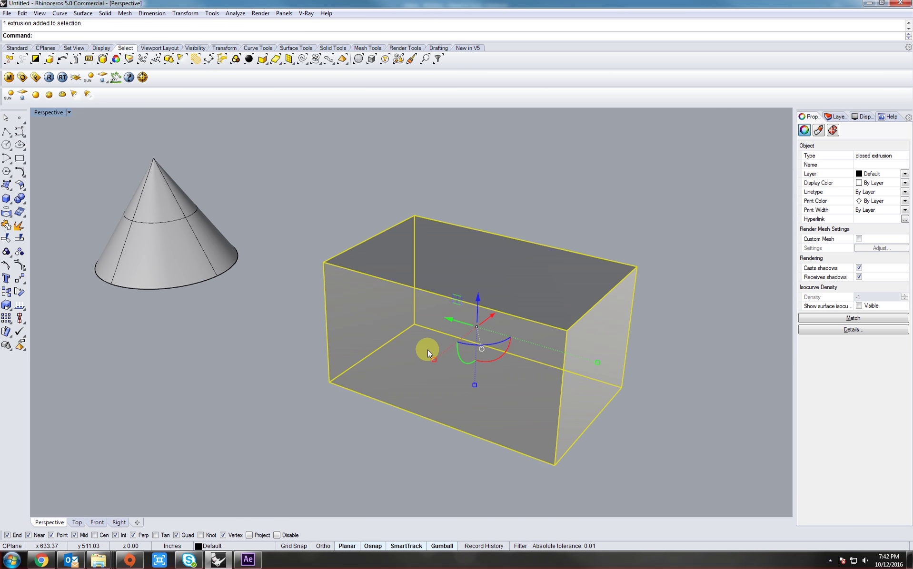
{"action": "type", "text": "ode"}
{"action": "key", "text": "Return"}
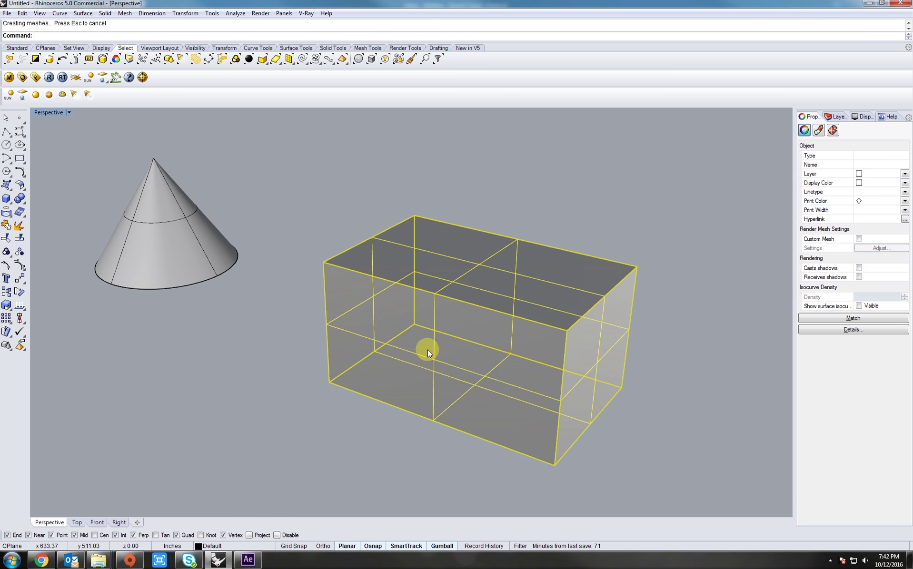
{"action": "left_click", "coordinate": [425, 349]}
{"action": "right_click_drag", "start_coordinate": [424, 348], "coordinate": [455, 311]}
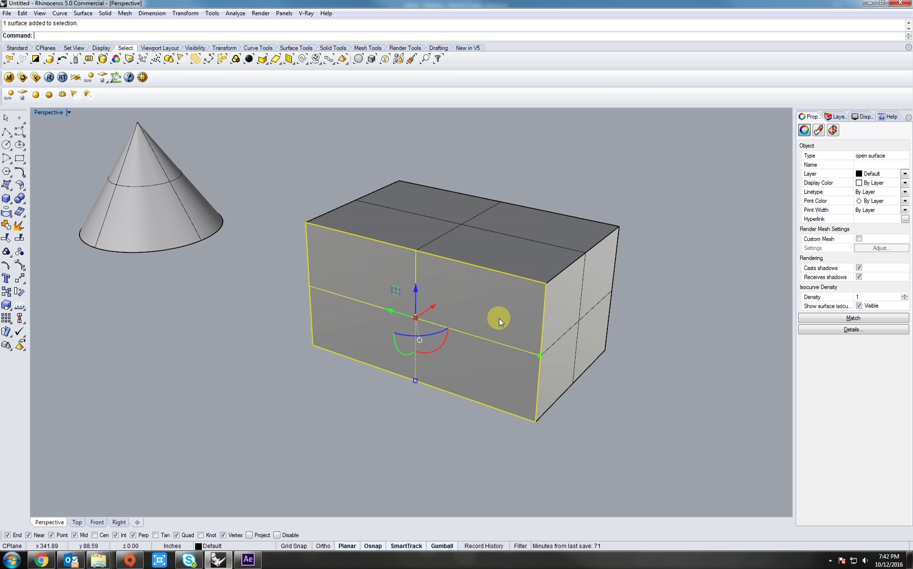
Pull the long front face away from the exploded box to look inside, select its bottom face, and undo the move
{"action": "left_click", "coordinate": [535, 248]}
{"action": "left_click", "coordinate": [537, 311]}
{"action": "right_click_drag", "start_coordinate": [537, 310], "coordinate": [440, 310]}
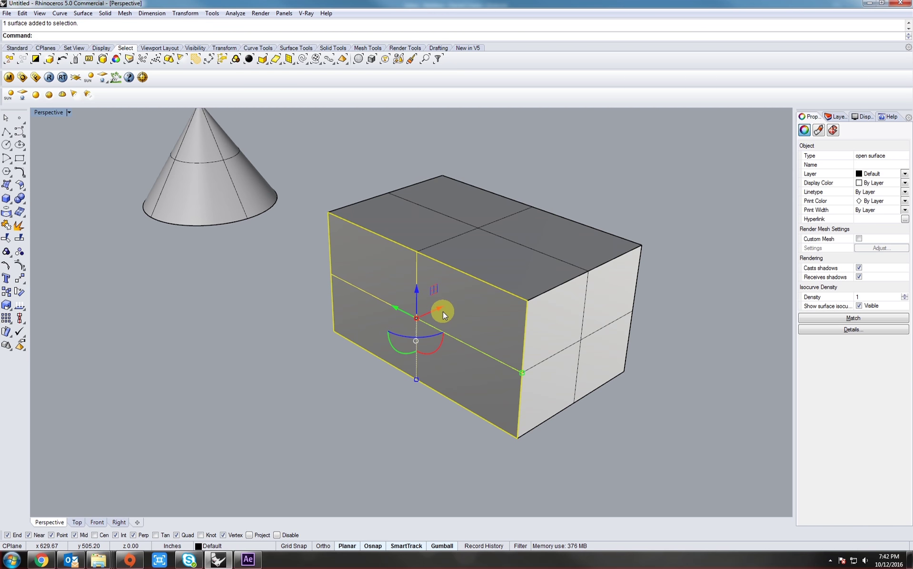
{"action": "left_click_drag", "start_coordinate": [441, 306], "coordinate": [313, 359]}
{"action": "left_click", "coordinate": [503, 431]}
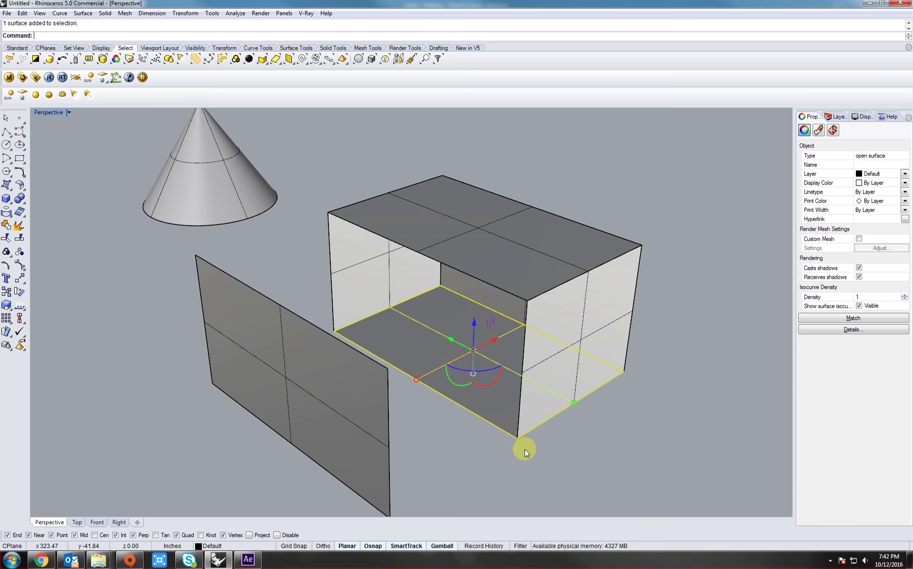
{"action": "right_click_drag", "start_coordinate": [602, 461], "coordinate": [458, 377], "text": "shift"}
{"action": "left_click", "coordinate": [491, 439]}
{"action": "mouse_move", "coordinate": [458, 377]}
{"action": "right_mouse_down"}
{"action": "mouse_move", "coordinate": [491, 383]}
{"action": "mouse_move", "coordinate": [464, 391]}
{"action": "right_mouse_up"}
{"action": "key", "text": "ctrl+z"}
Explode the cone into its separate side and base surfaces
{"action": "right_click_drag", "start_coordinate": [363, 281], "coordinate": [529, 439], "text": "shift"}
{"action": "left_click", "coordinate": [298, 293]}
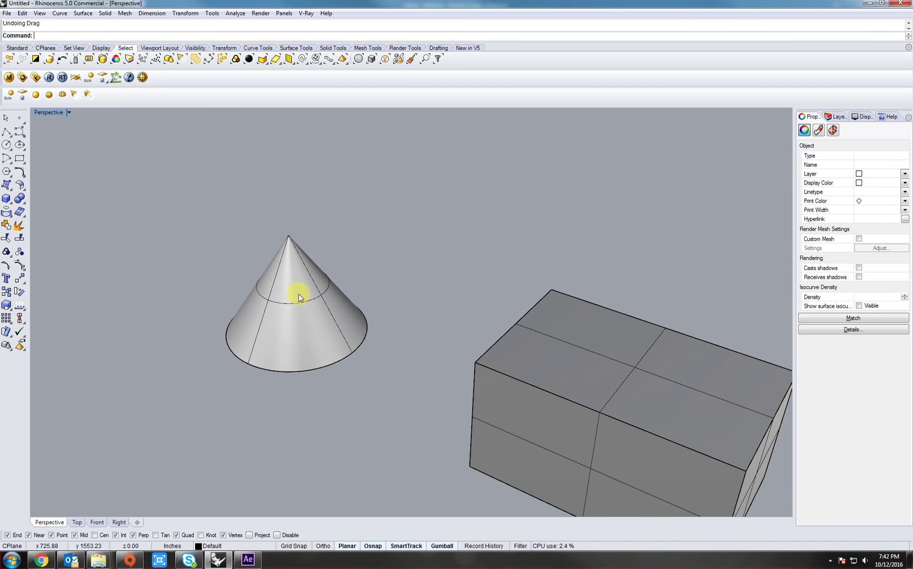
{"action": "left_click", "coordinate": [298, 293]}
{"action": "scroll", "coordinate": [309, 305], "scroll_direction": "up", "scroll_amount": 4}
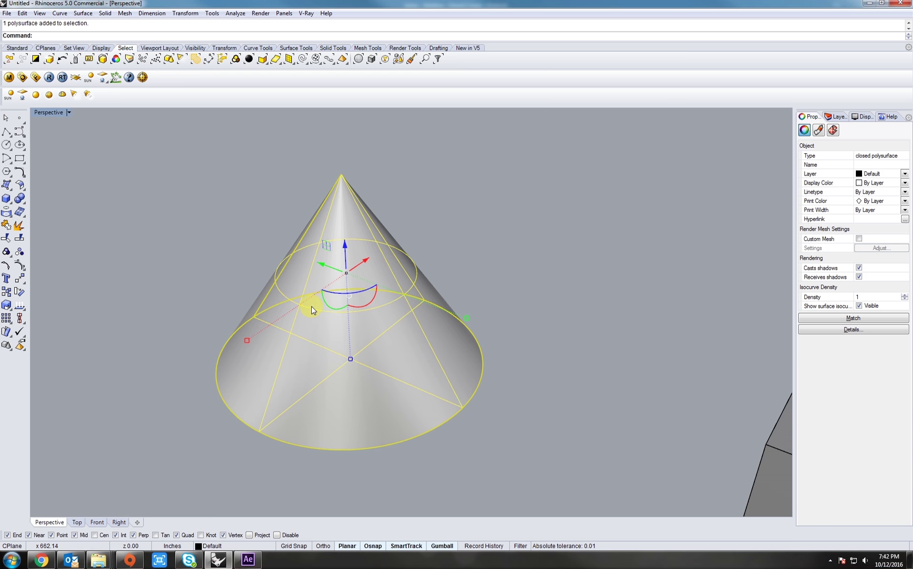
{"action": "middle_click", "coordinate": [310, 310]}
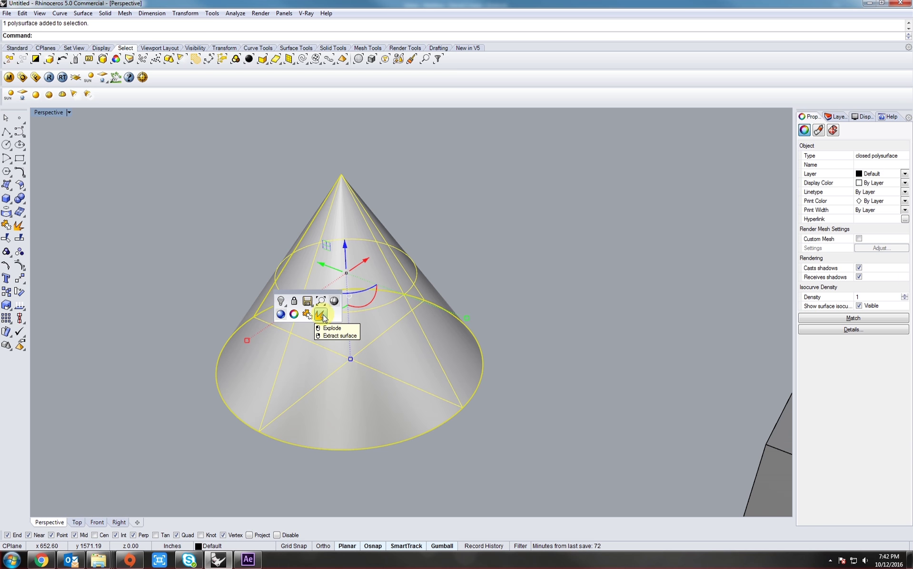
{"action": "left_click", "coordinate": [322, 315]}
Lift the cone's side surface straight up off its circular base, inspect both surfaces, and undo the move
{"action": "right_click_drag", "start_coordinate": [354, 318], "coordinate": [398, 336], "text": "shift"}
{"action": "left_click", "coordinate": [489, 283]}
{"action": "left_click", "coordinate": [396, 275]}
{"action": "left_click_drag", "start_coordinate": [387, 263], "coordinate": [390, 141]}
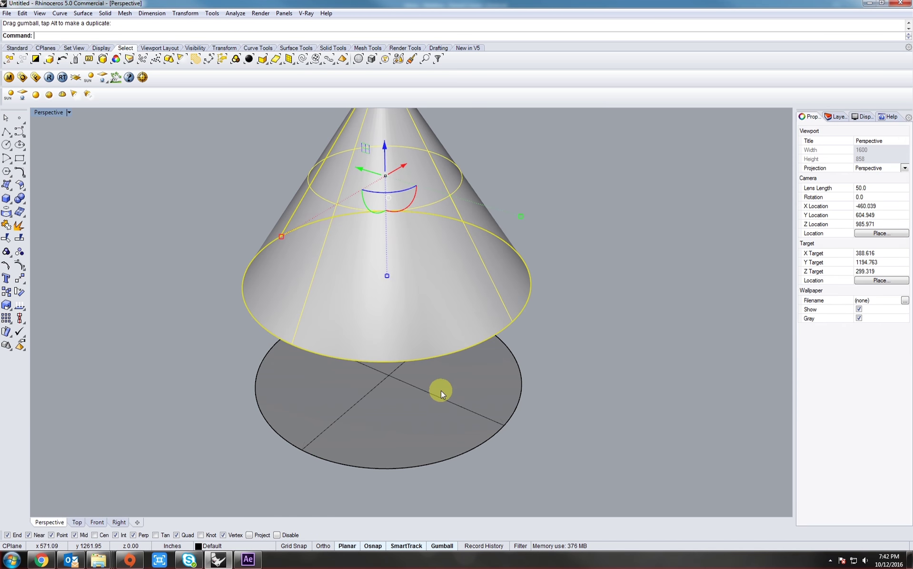
{"action": "right_click_drag", "start_coordinate": [441, 391], "coordinate": [492, 304]}
{"action": "scroll", "coordinate": [430, 345], "scroll_direction": "down", "scroll_amount": 8}
{"action": "right_click_drag", "start_coordinate": [430, 345], "coordinate": [453, 399]}
{"action": "key", "text": "ctrl+z"}
Select the box's long front face and the adjoining end face and move them together away from the box
{"action": "right_click_drag", "start_coordinate": [544, 391], "coordinate": [430, 395], "text": "shift"}
{"action": "right_click_drag", "start_coordinate": [567, 389], "coordinate": [519, 390]}
{"action": "left_click", "coordinate": [520, 390]}
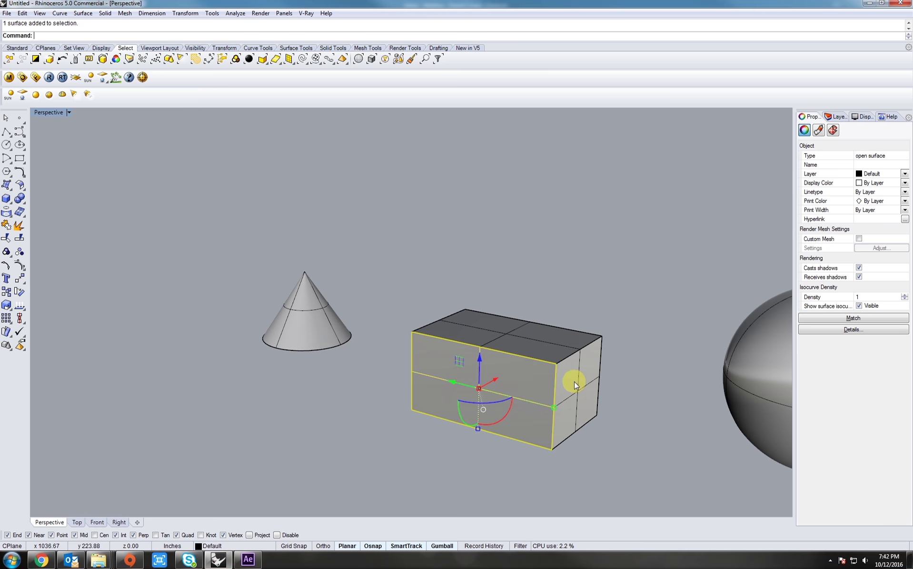
{"action": "left_click", "coordinate": [574, 382], "text": "shift"}
{"action": "right_click_drag", "start_coordinate": [574, 382], "coordinate": [540, 358]}
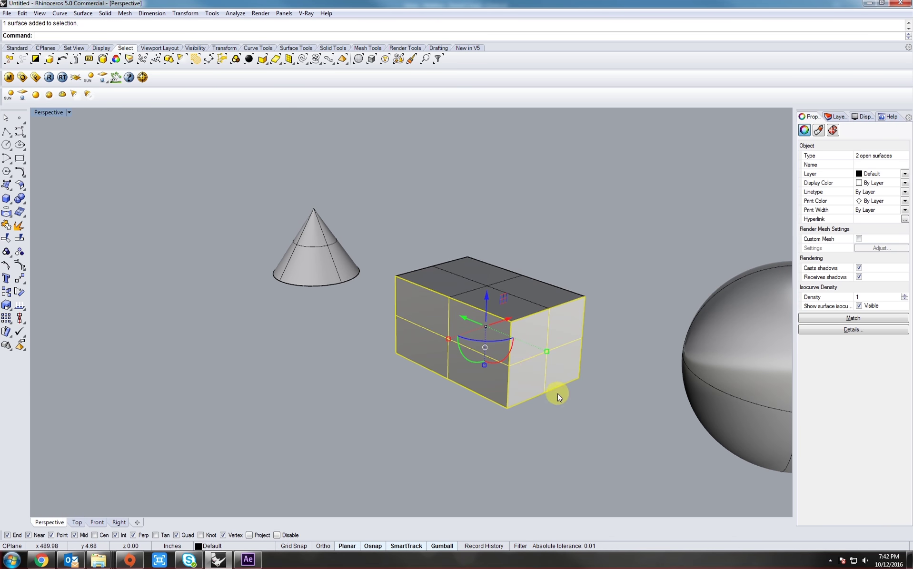
{"action": "left_click_drag", "start_coordinate": [535, 370], "coordinate": [387, 401]}
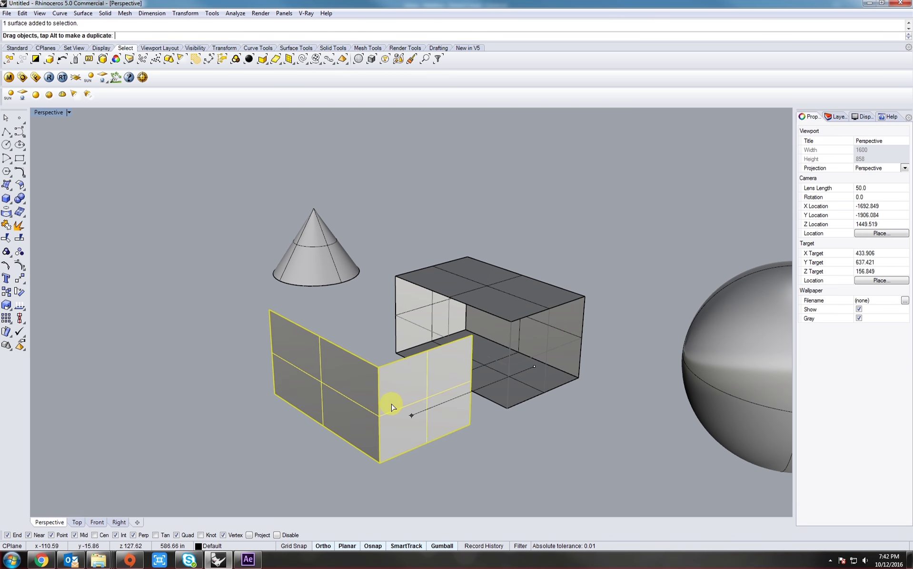
{"action": "right_click_drag", "start_coordinate": [406, 373], "coordinate": [424, 353]}
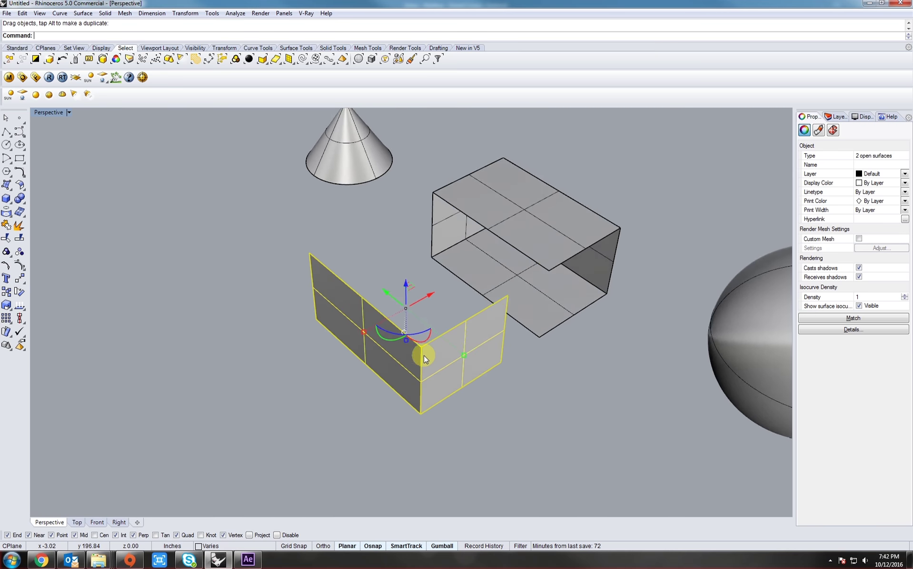
Check the two moved-out faces individually and join them into one polysurface
{"action": "scroll", "coordinate": [422, 429], "scroll_direction": "up", "scroll_amount": 4}
{"action": "left_click", "coordinate": [421, 412]}
{"action": "left_click", "coordinate": [354, 397]}
{"action": "left_click", "coordinate": [414, 407]}
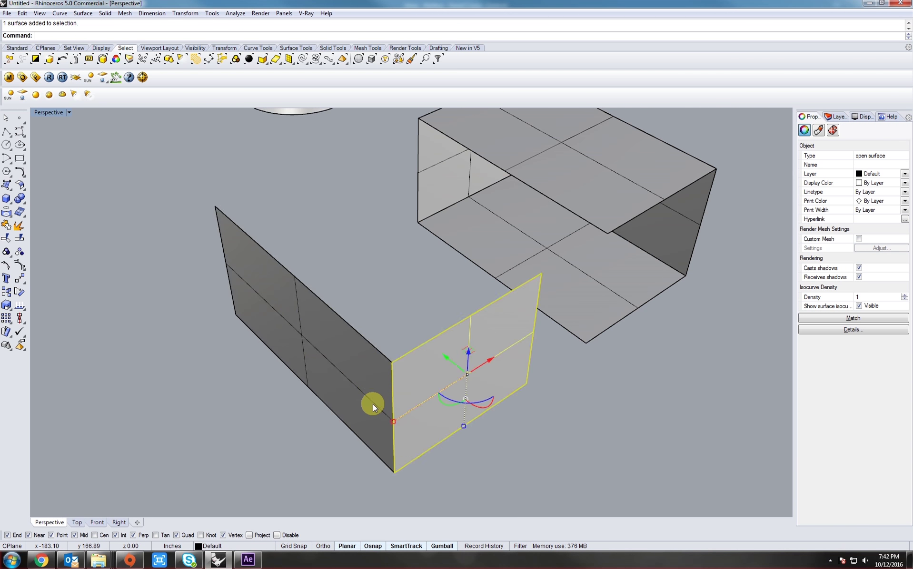
{"action": "left_click", "coordinate": [372, 405]}
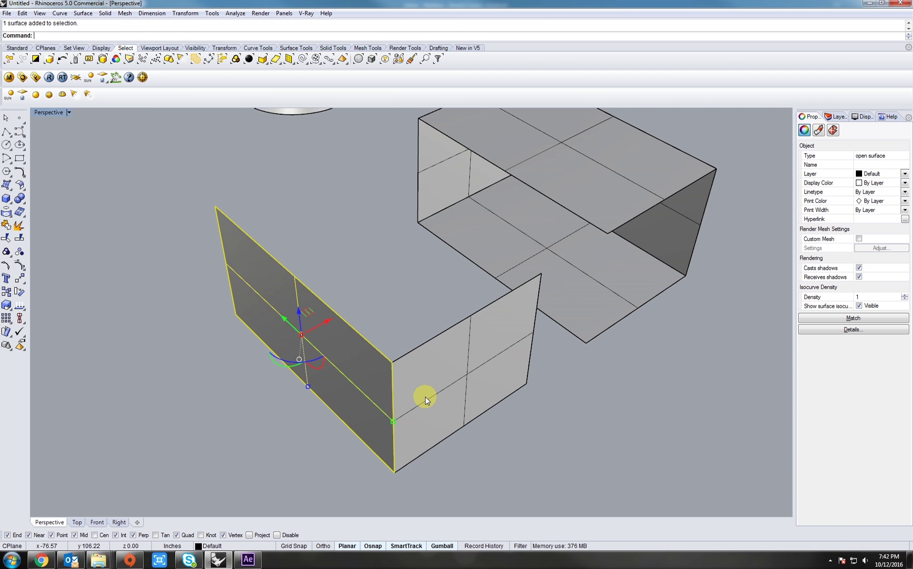
{"action": "left_click", "coordinate": [426, 398]}
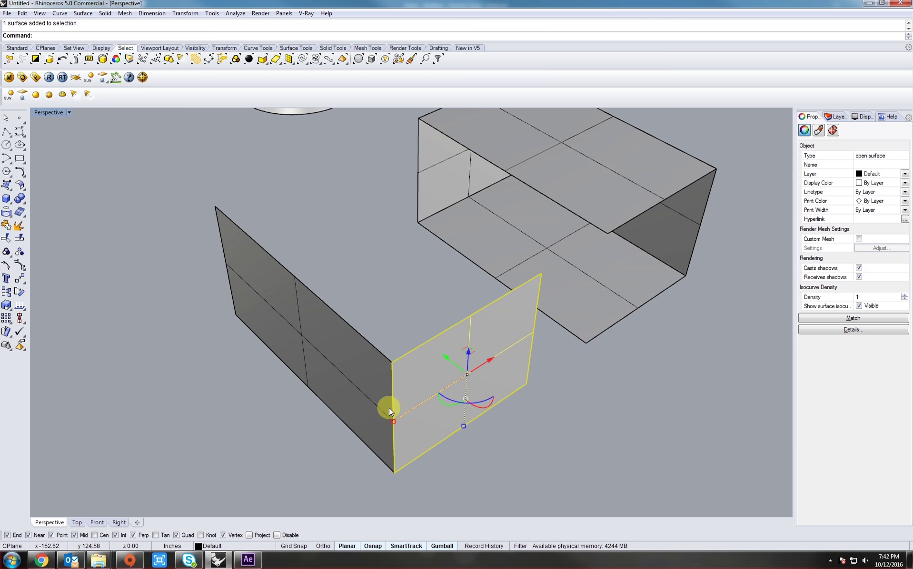
{"action": "left_click", "coordinate": [380, 393], "text": "shift"}
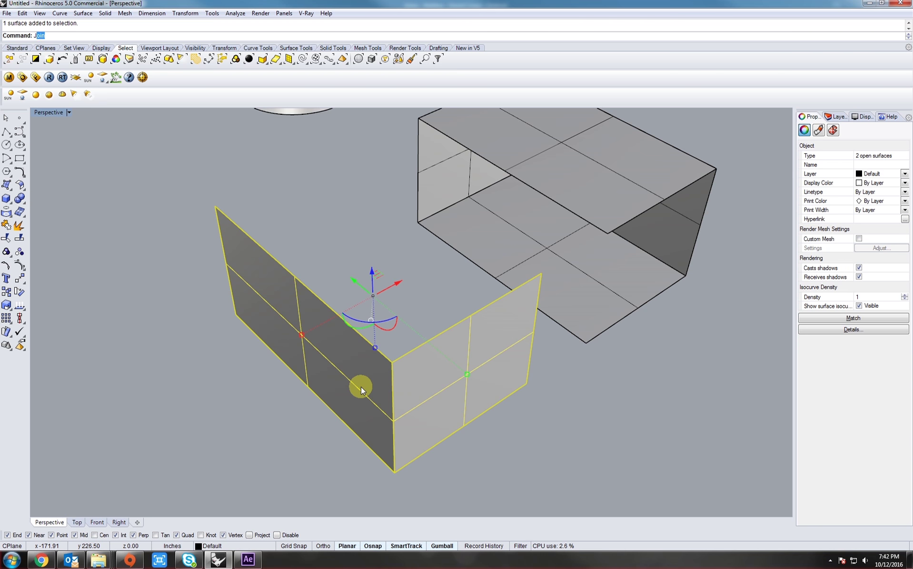
{"action": "type", "text": "Join"}
{"action": "key", "text": "Return"}
{"action": "left_click", "coordinate": [444, 453]}
{"action": "left_click", "coordinate": [453, 421]}
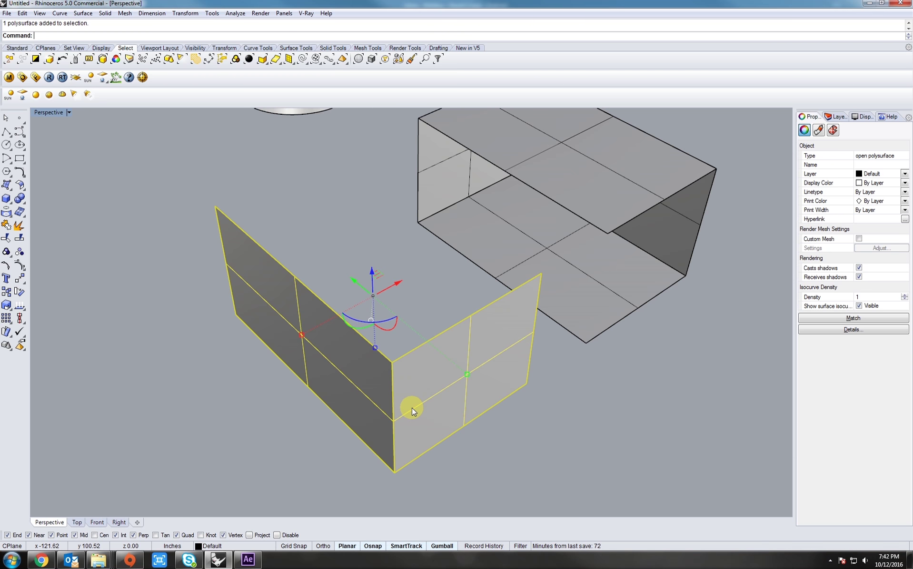
Select the four remaining faces of the box and join them into one polysurface
{"action": "right_click_drag", "start_coordinate": [728, 309], "coordinate": [603, 399], "text": "shift"}
{"action": "left_click_drag", "start_coordinate": [597, 403], "coordinate": [429, 227]}
{"action": "right_click_drag", "start_coordinate": [429, 227], "coordinate": [455, 301], "text": "shift"}
{"action": "left_click_drag", "start_coordinate": [474, 170], "coordinate": [284, 392]}
{"action": "right_click_drag", "start_coordinate": [352, 372], "coordinate": [348, 265], "text": "shift"}
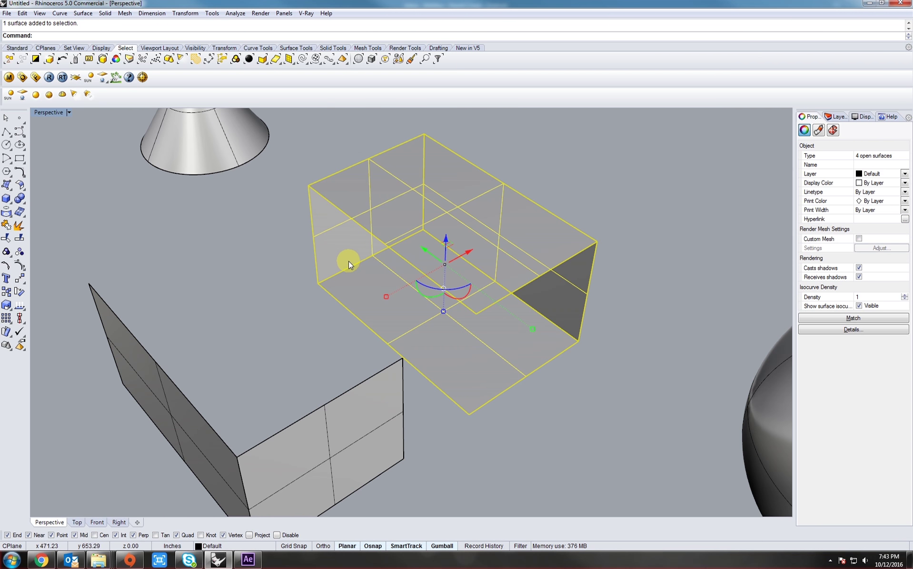
{"action": "middle_click", "coordinate": [349, 251]}
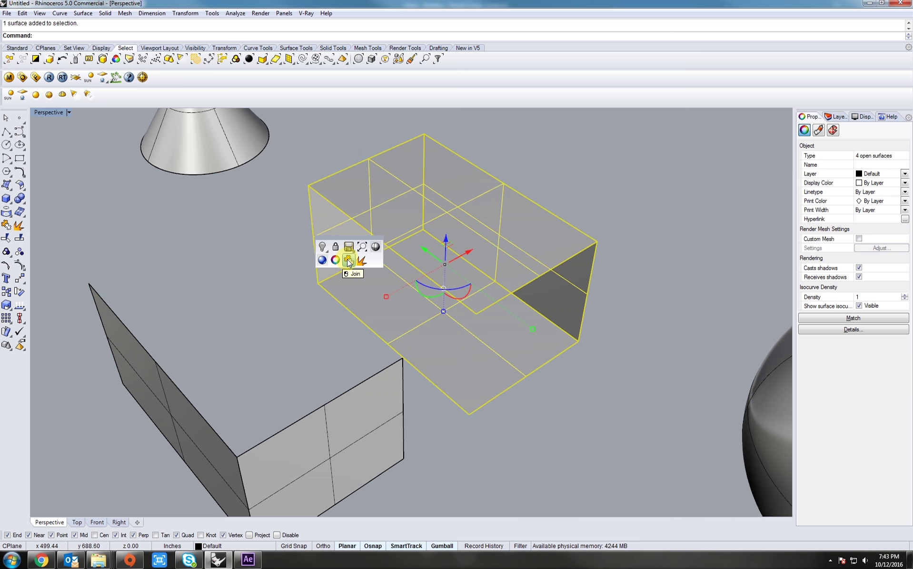
{"action": "left_click", "coordinate": [349, 262]}
Join the cone's side surface and base back into one solid and check the result
{"action": "right_click_drag", "start_coordinate": [350, 261], "coordinate": [477, 433], "text": "shift"}
{"action": "mouse_move", "coordinate": [477, 433]}
{"action": "right_mouse_down"}
{"action": "mouse_move", "coordinate": [478, 333]}
{"action": "mouse_move", "coordinate": [463, 390]}
{"action": "mouse_move", "coordinate": [476, 433]}
{"action": "right_mouse_up"}
{"action": "scroll", "coordinate": [477, 433], "scroll_direction": "up", "scroll_amount": 8}
{"action": "right_click_drag", "start_coordinate": [477, 433], "coordinate": [428, 341], "text": "shift"}
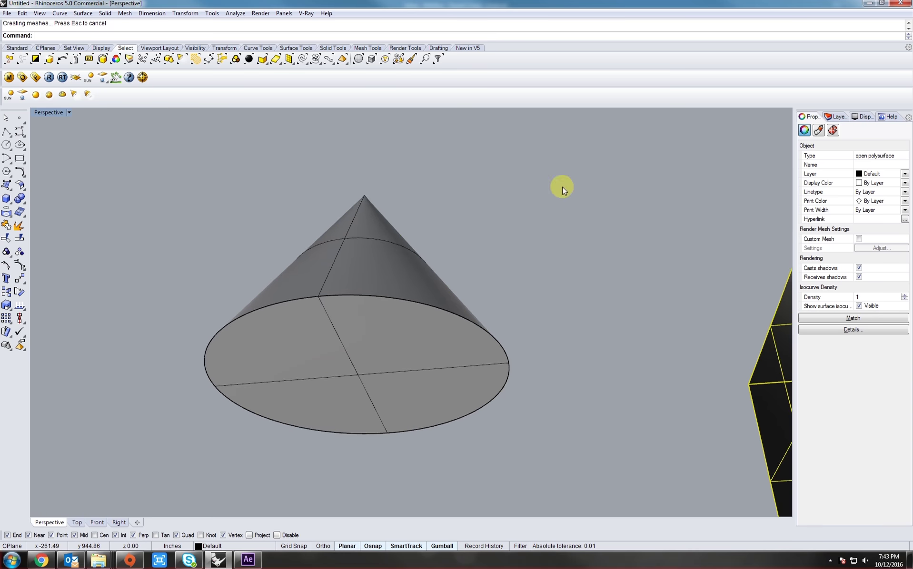
{"action": "left_click_drag", "start_coordinate": [562, 187], "coordinate": [426, 400]}
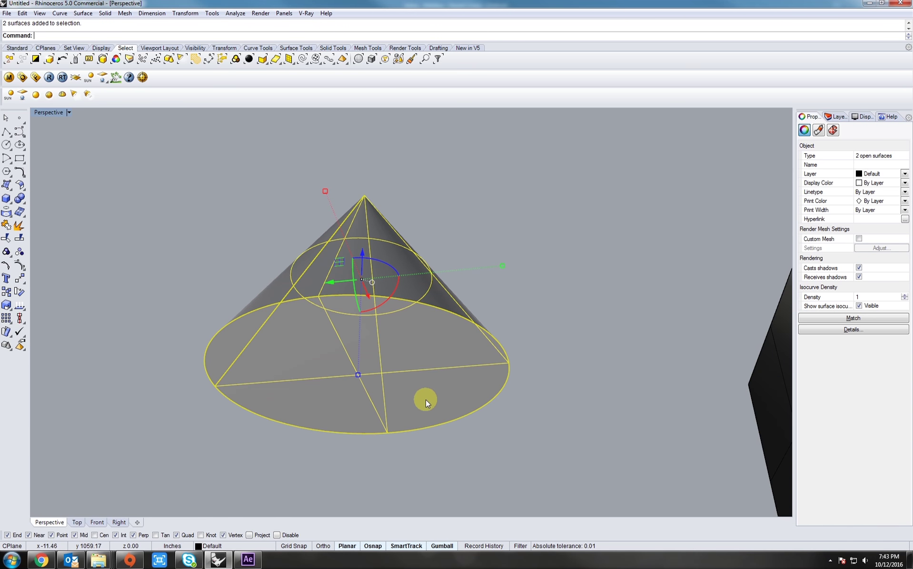
{"action": "right_click", "coordinate": [469, 349]}
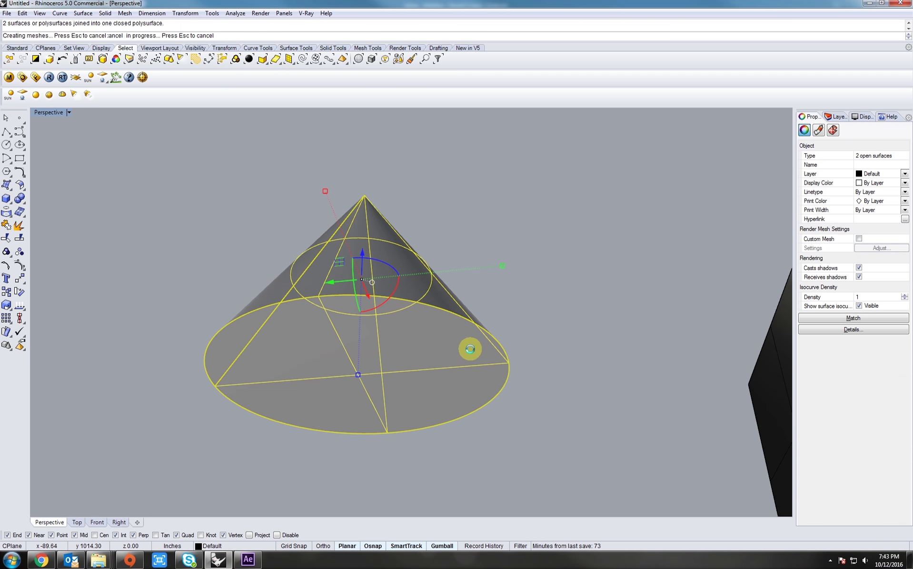
{"action": "right_click_drag", "start_coordinate": [463, 338], "coordinate": [443, 405]}
{"action": "left_click", "coordinate": [441, 366]}
{"action": "scroll", "coordinate": [429, 354], "scroll_direction": "down", "scroll_amount": 9}
{"action": "left_click", "coordinate": [404, 305]}
Move the joined two-face piece from its bottom end corner to the matching corner of the open box
{"action": "right_click_drag", "start_coordinate": [519, 344], "coordinate": [426, 376], "text": "shift"}
{"action": "left_click", "coordinate": [443, 451]}
{"action": "right_click_drag", "start_coordinate": [490, 440], "coordinate": [393, 451], "text": "shift"}
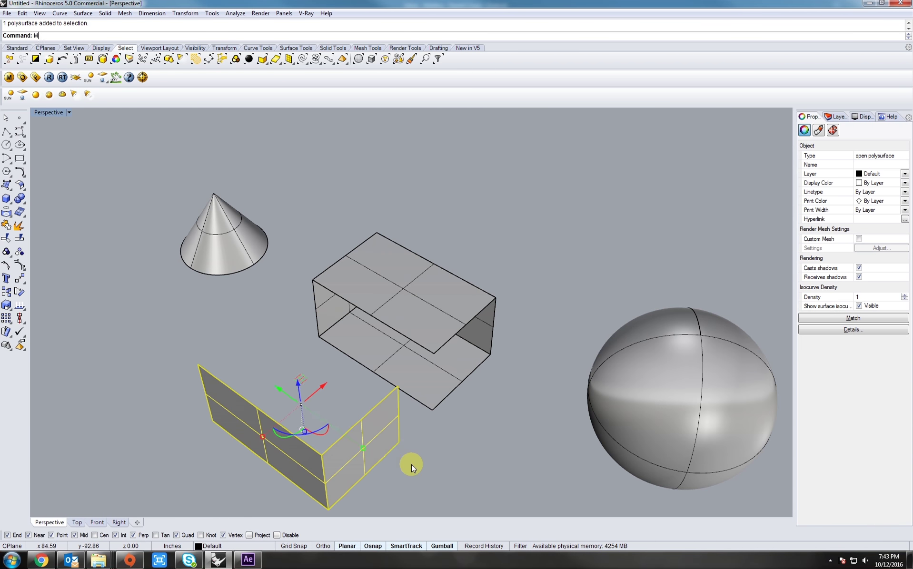
{"action": "type", "text": "m"}
{"action": "key", "text": "Return"}
{"action": "left_click", "coordinate": [399, 442]}
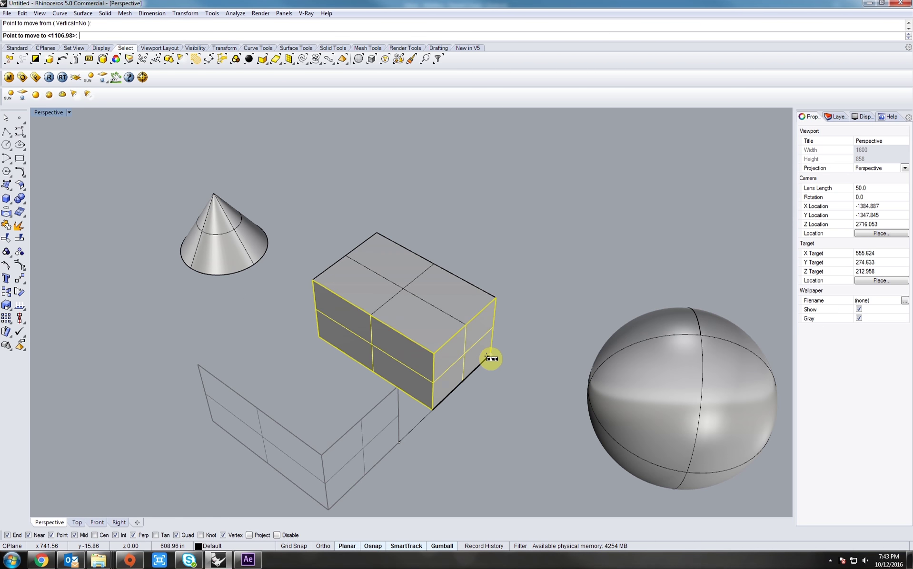
{"action": "left_click", "coordinate": [490, 358]}
{"action": "right_click_drag", "start_coordinate": [431, 361], "coordinate": [494, 431], "text": "shift"}
{"action": "key", "text": "Escape"}
Join the two box pieces into a closed solid and move it until it overlaps the cone
{"action": "scroll", "coordinate": [439, 393], "scroll_direction": "down", "scroll_amount": 4}
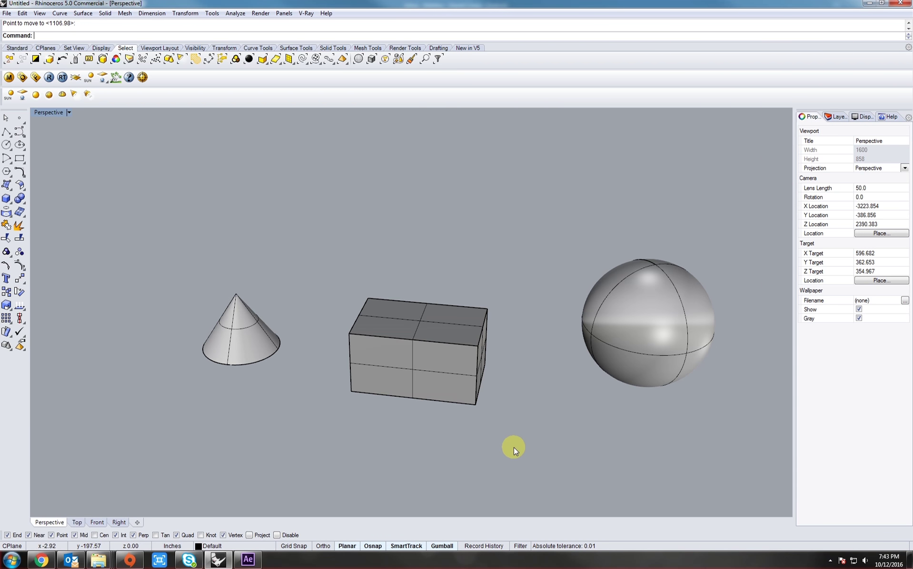
{"action": "left_click_drag", "start_coordinate": [333, 275], "coordinate": [334, 275]}
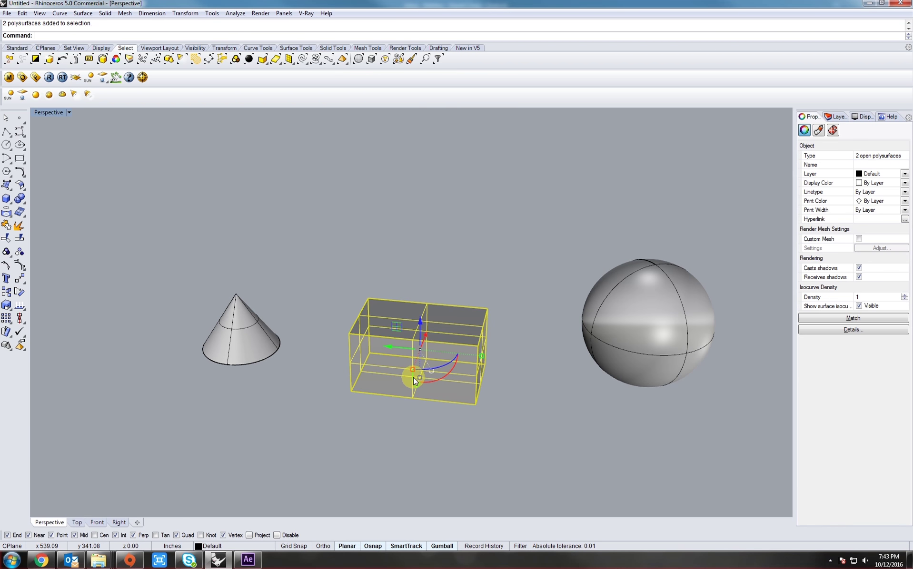
{"action": "left_click_drag", "start_coordinate": [413, 377], "coordinate": [356, 354]}
{"action": "scroll", "coordinate": [283, 321], "scroll_direction": "up", "scroll_amount": 8}
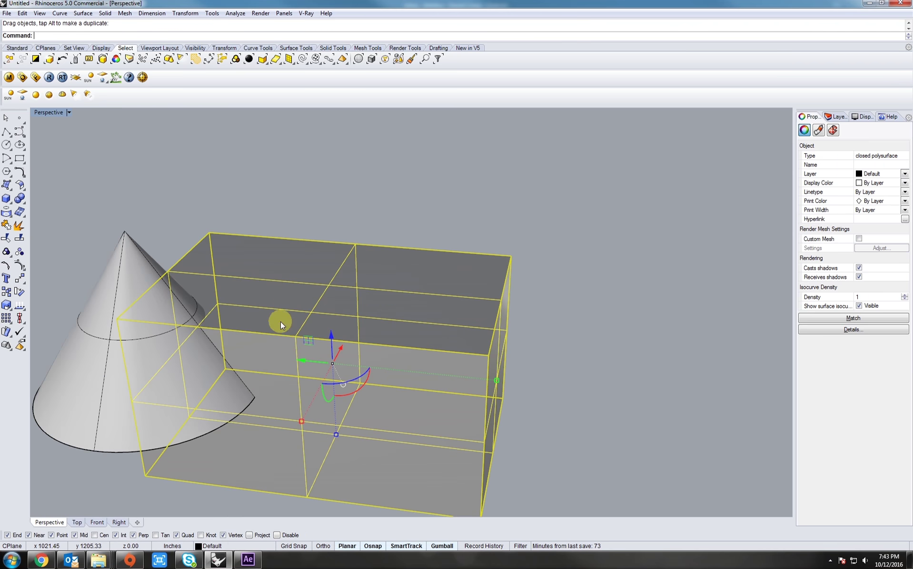
{"action": "right_click_drag", "start_coordinate": [281, 321], "coordinate": [331, 306]}
{"action": "left_click", "coordinate": [252, 245]}
{"action": "right_click_drag", "start_coordinate": [252, 246], "coordinate": [297, 378]}
Move the sphere until it overlaps the end of the box opposite the cone, and deselect it
{"action": "scroll", "coordinate": [296, 380], "scroll_direction": "down", "scroll_amount": 8}
{"action": "right_click_drag", "start_coordinate": [296, 381], "coordinate": [696, 391], "text": "shift"}
{"action": "left_click", "coordinate": [748, 397]}
{"action": "left_click_drag", "start_coordinate": [748, 397], "coordinate": [360, 375], "text": "shift"}
{"action": "right_click_drag", "start_coordinate": [360, 375], "coordinate": [388, 377], "text": "shift"}
{"action": "key", "text": "Escape"}
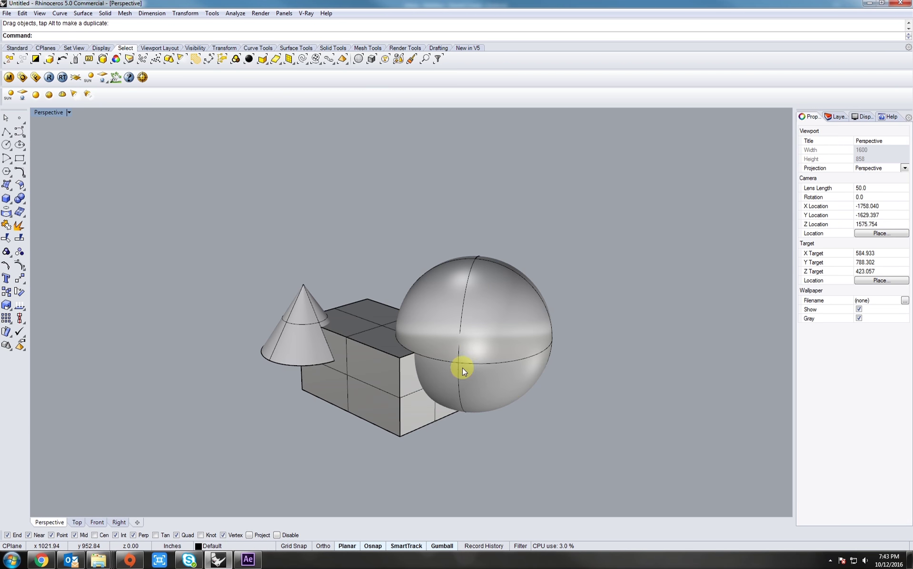
Combine the box and the cone into one solid with a Boolean union
{"action": "left_click", "coordinate": [409, 356]}
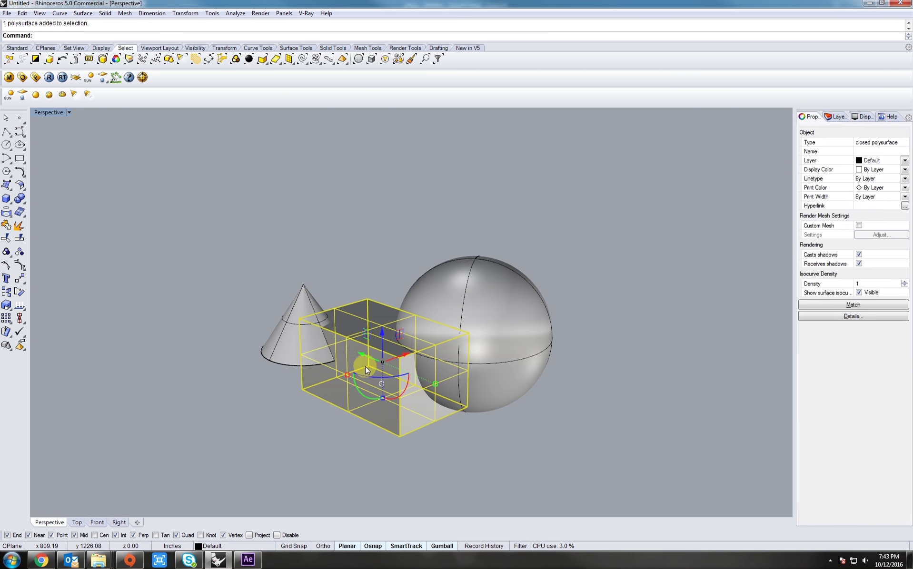
{"action": "left_click", "coordinate": [314, 332], "text": "shift"}
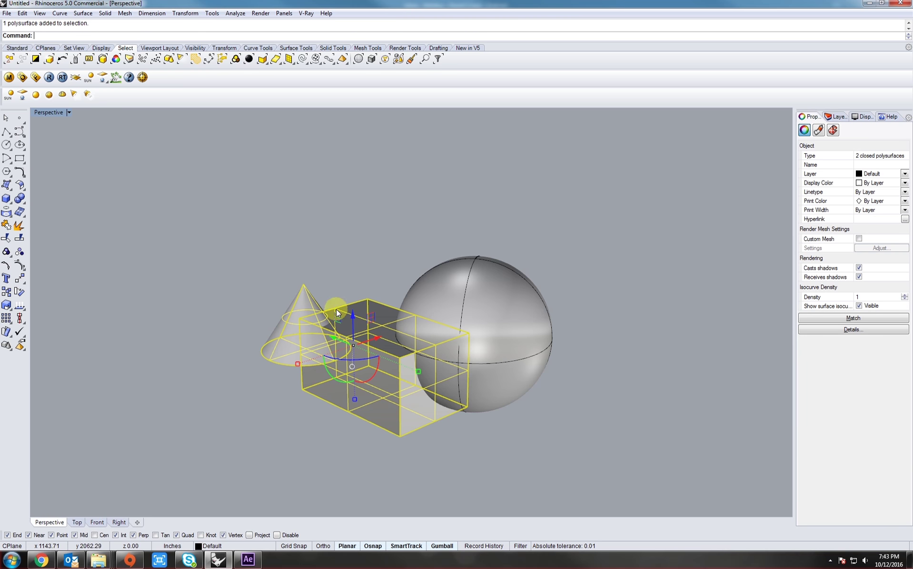
{"action": "scroll", "coordinate": [345, 333], "scroll_direction": "up", "scroll_amount": 3}
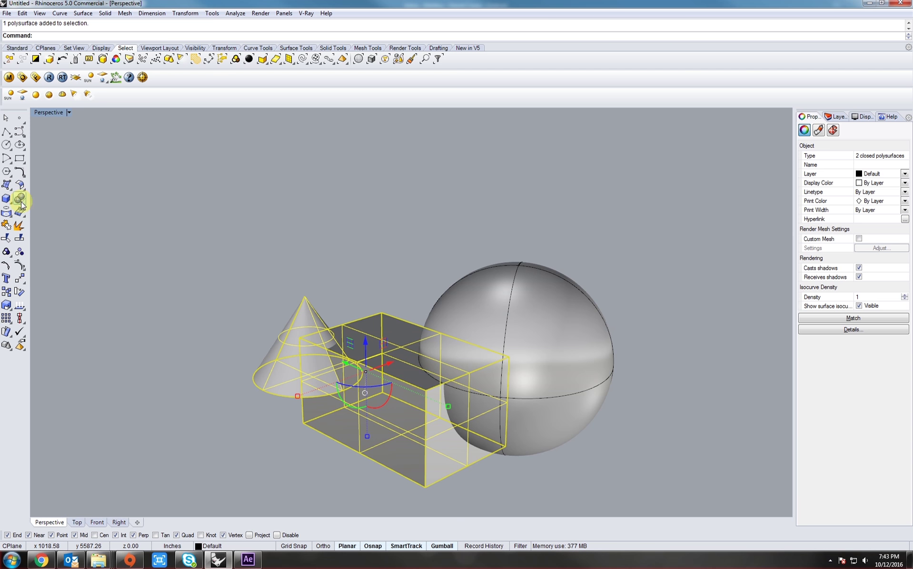
{"action": "left_click", "coordinate": [22, 205]}
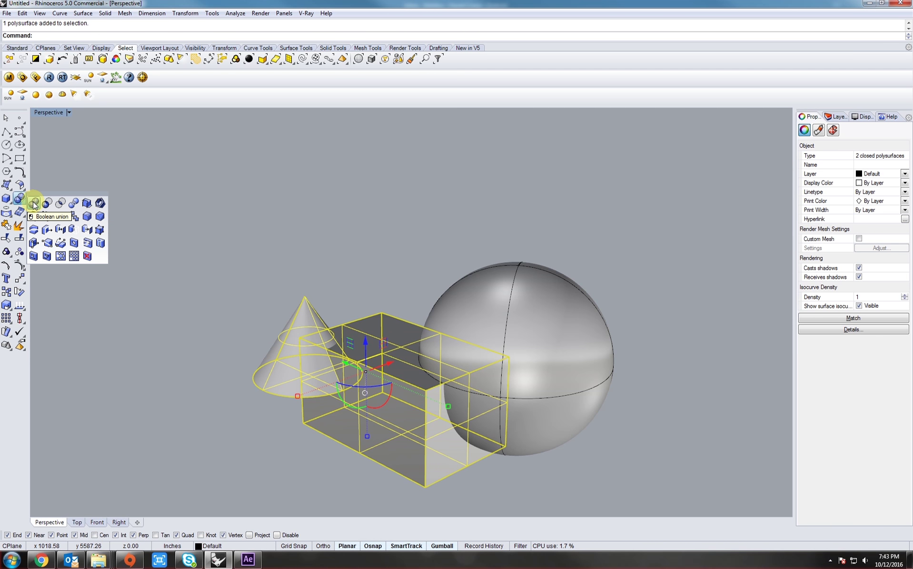
{"action": "left_click", "coordinate": [33, 205]}
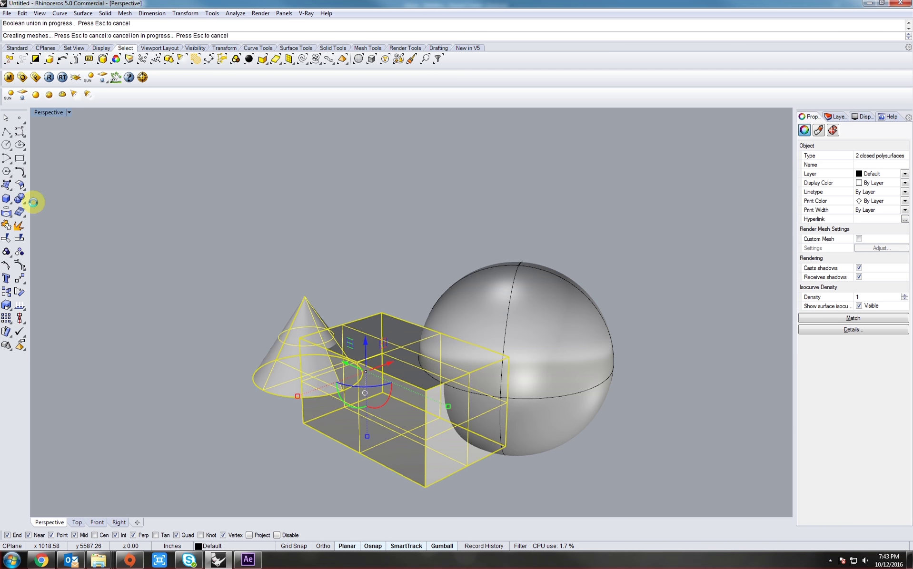
Subtract the sphere from the merged box-and-cone solid with a Boolean difference
{"action": "left_click", "coordinate": [339, 360]}
{"action": "scroll", "coordinate": [339, 357], "scroll_direction": "up", "scroll_amount": 5}
{"action": "right_click_drag", "start_coordinate": [336, 349], "coordinate": [296, 284]}
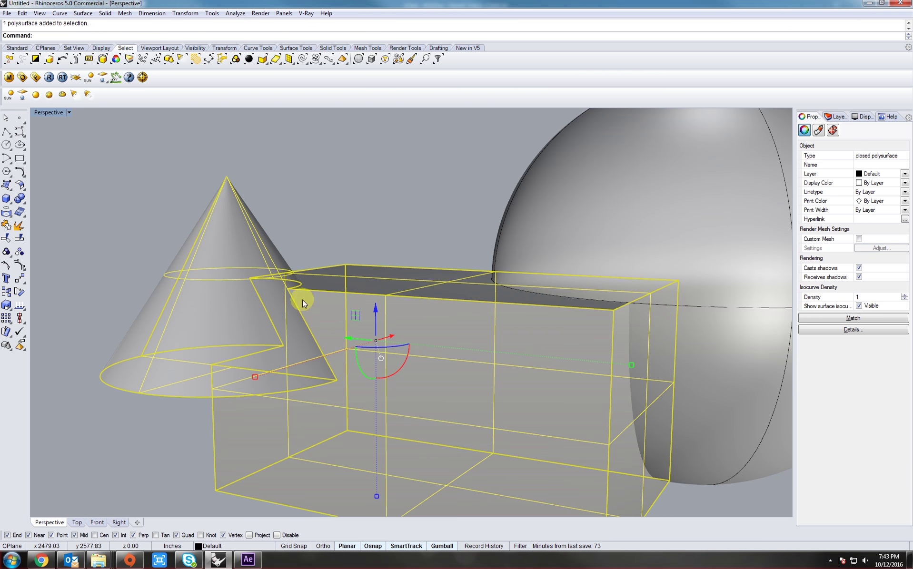
{"action": "scroll", "coordinate": [301, 377], "scroll_direction": "down", "scroll_amount": 5}
{"action": "right_click_drag", "start_coordinate": [306, 360], "coordinate": [378, 339]}
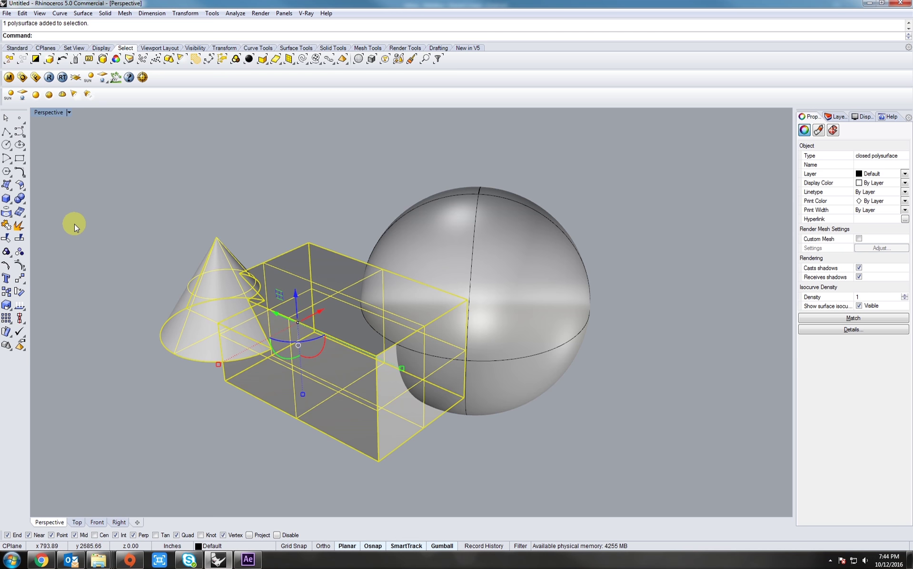
{"action": "left_click", "coordinate": [19, 199]}
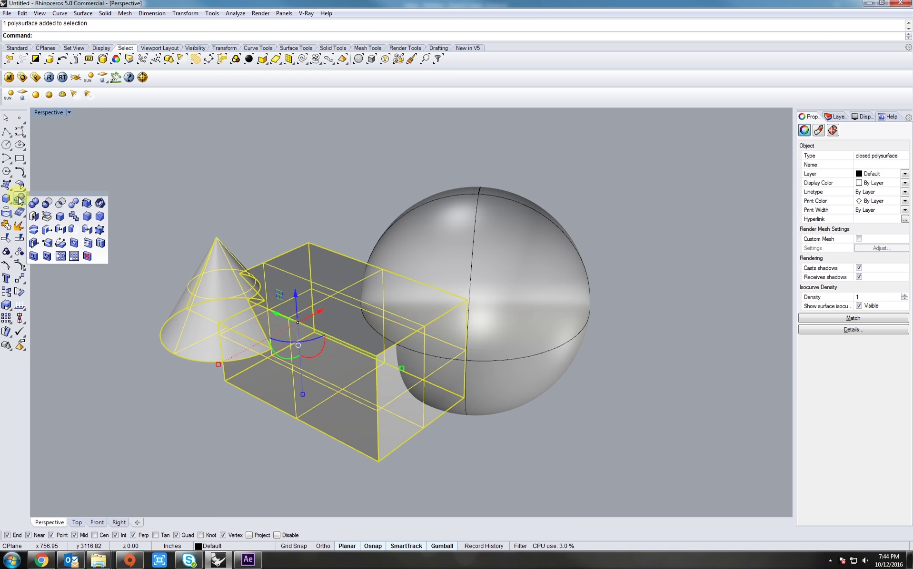
{"action": "left_click", "coordinate": [46, 205]}
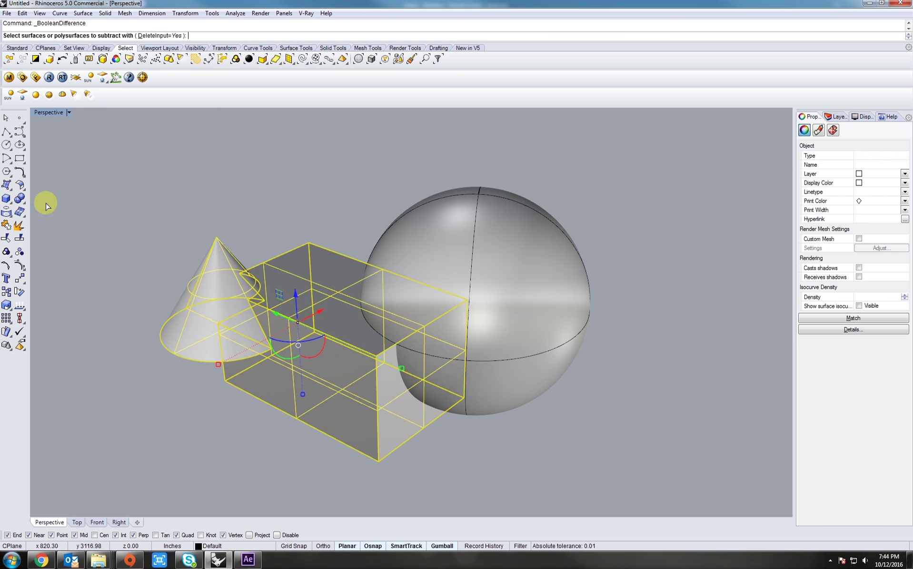
{"action": "left_click", "coordinate": [444, 297]}
{"action": "key", "text": "Return"}
{"action": "right_click_drag", "start_coordinate": [444, 293], "coordinate": [457, 358]}
Select the cut solid and enlarge it uniformly with Scale from its bottom corner near the cone, taking the reference along the box's long bottom edge
{"action": "left_click", "coordinate": [457, 359]}
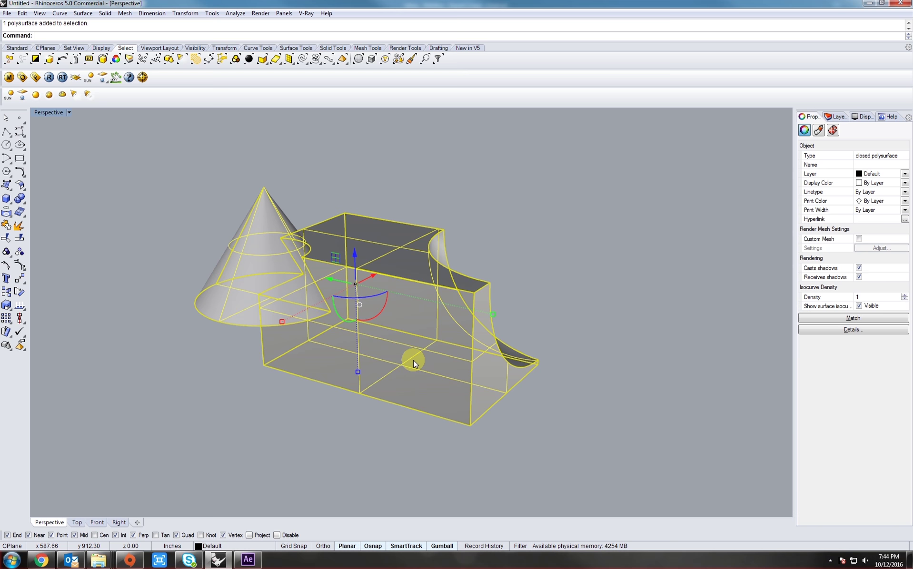
{"action": "type", "text": "Scale"}
{"action": "key", "text": "Return"}
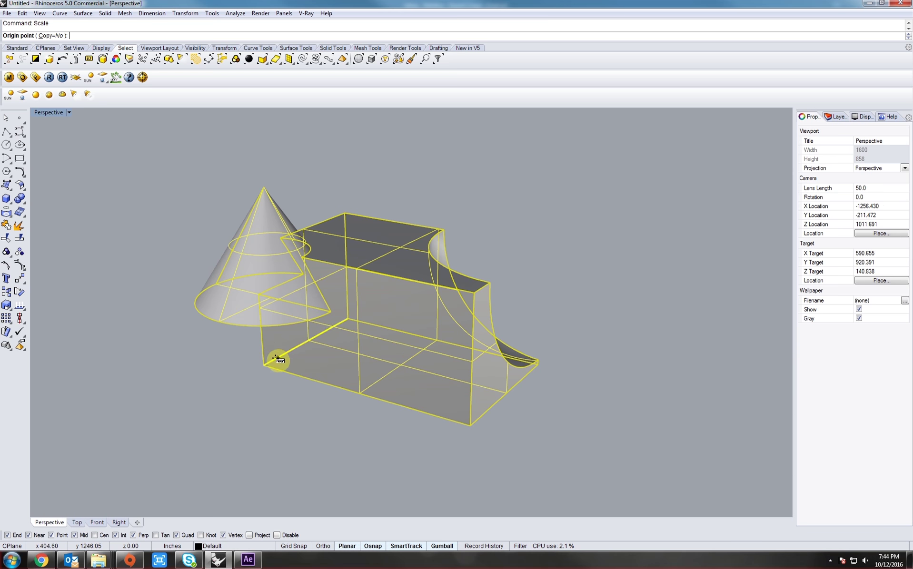
{"action": "left_click", "coordinate": [262, 366]}
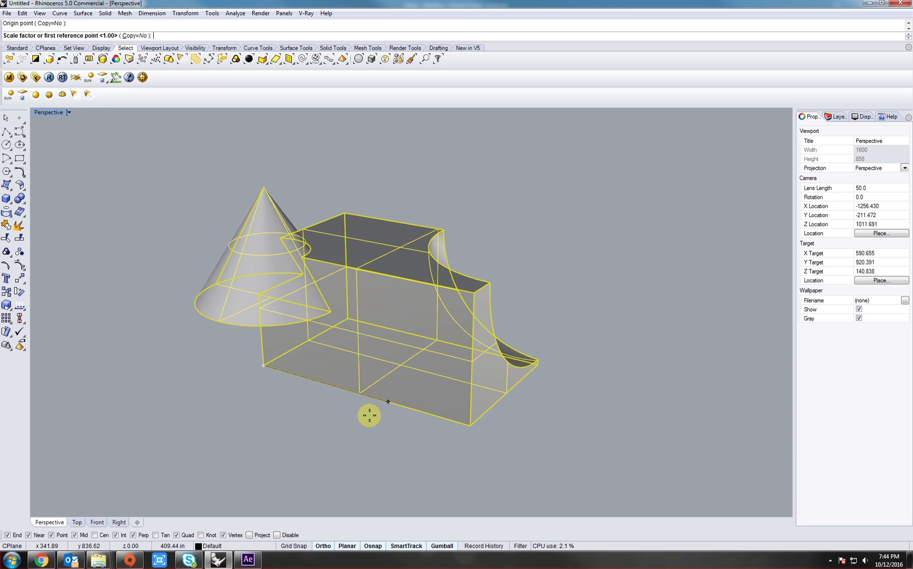
{"action": "left_click", "coordinate": [370, 415]}
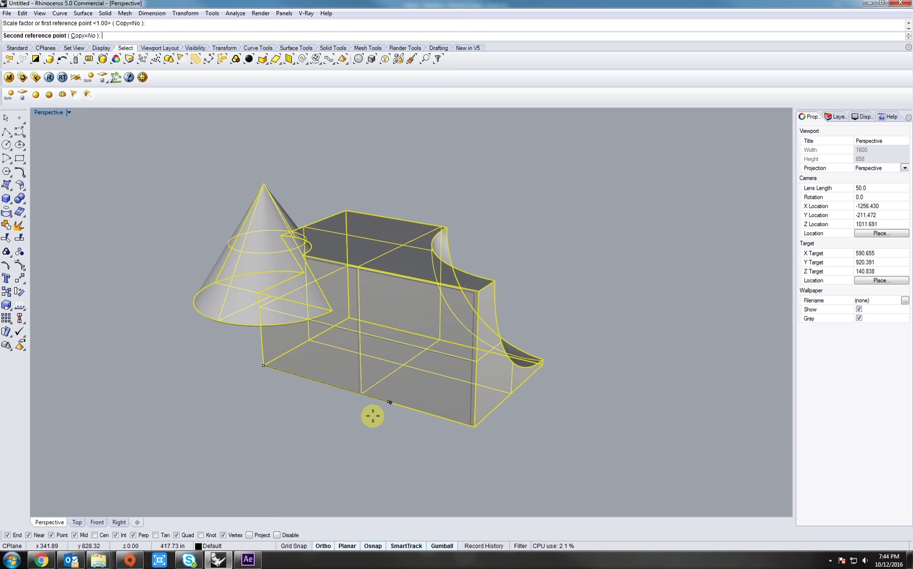
{"action": "left_click", "coordinate": [405, 425]}
Stretch the solid along the box's length with Scale1D, using the bottom corner near the cone as origin
{"action": "scroll", "coordinate": [399, 335], "scroll_direction": "down", "scroll_amount": 3}
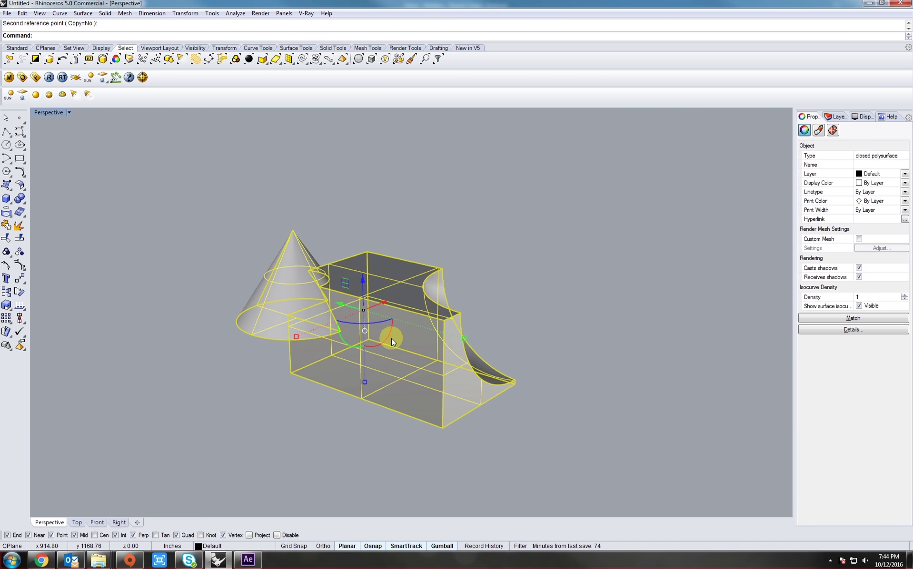
{"action": "right_click_drag", "start_coordinate": [392, 338], "coordinate": [360, 367]}
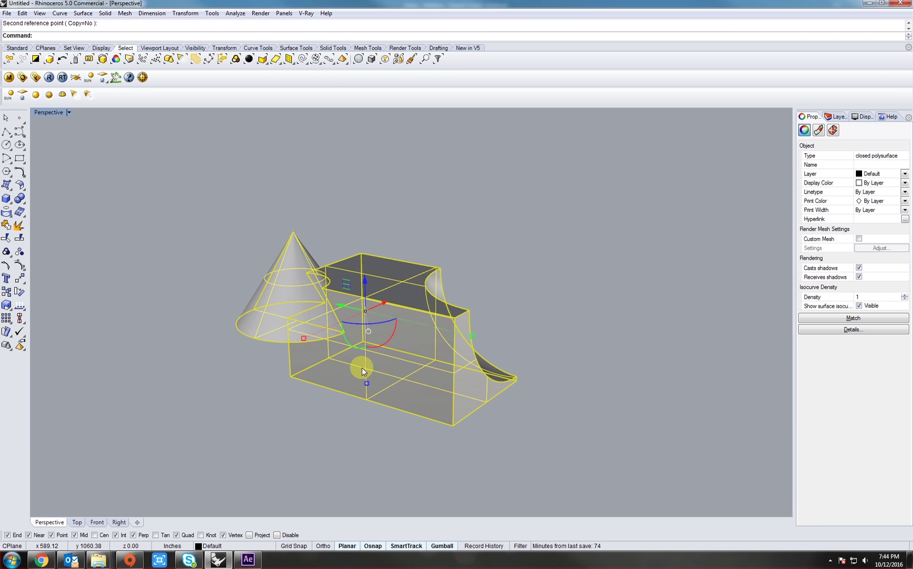
{"action": "type", "text": "Scale"}
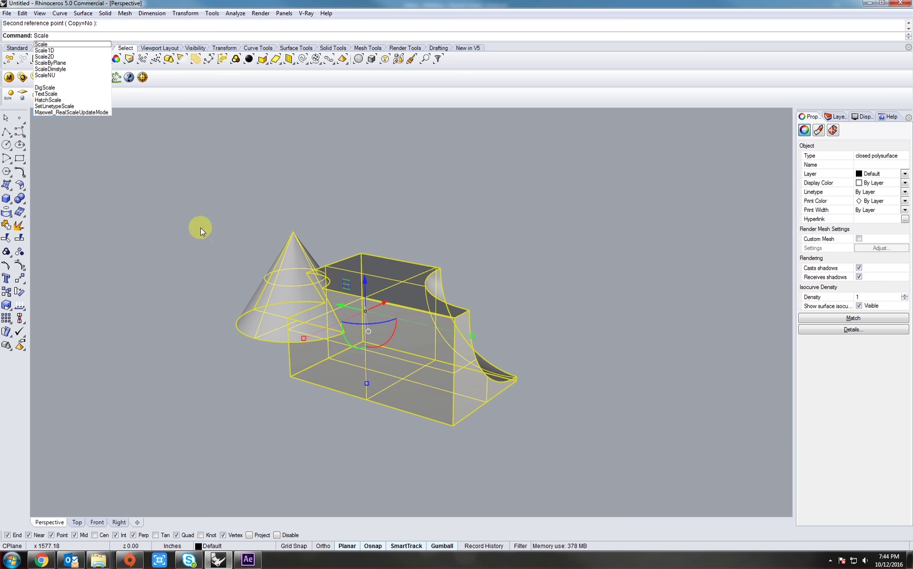
{"action": "left_click", "coordinate": [55, 51]}
{"action": "left_click", "coordinate": [289, 382]}
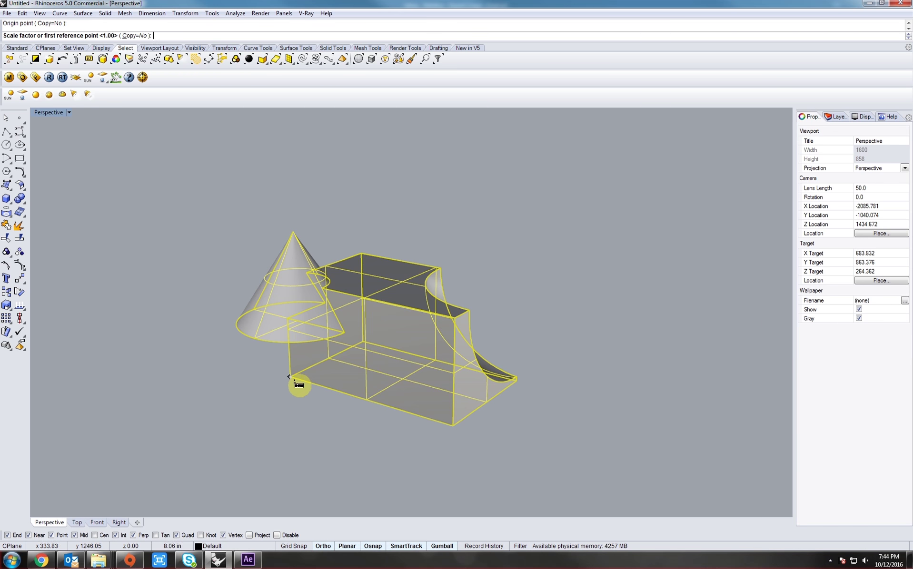
{"action": "left_click", "coordinate": [368, 431]}
{"action": "left_click", "coordinate": [490, 462]}
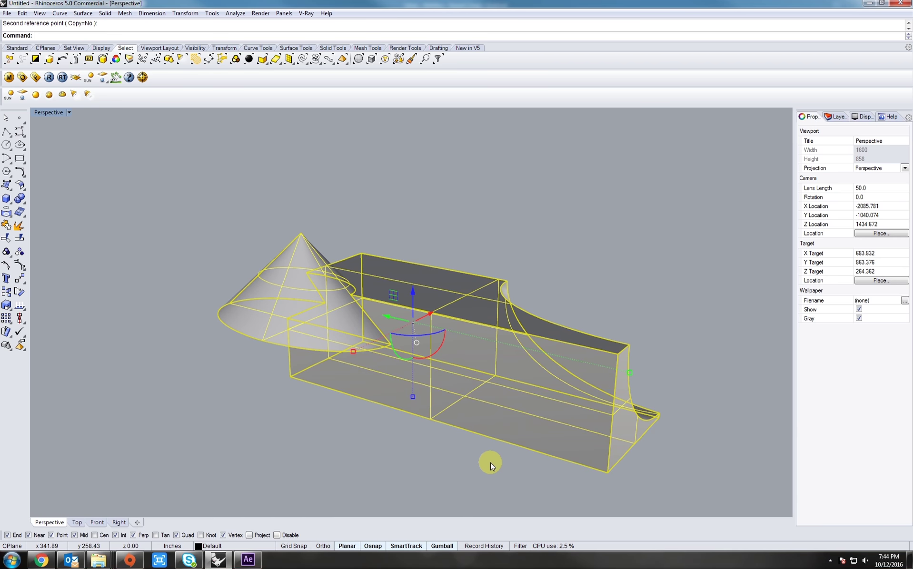
Stretch the solid across the box's width with Scale1D, using the bottom corner at the cut end as origin
{"action": "right_click_drag", "start_coordinate": [530, 453], "coordinate": [402, 436], "text": "shift"}
{"action": "right_click", "coordinate": [401, 437]}
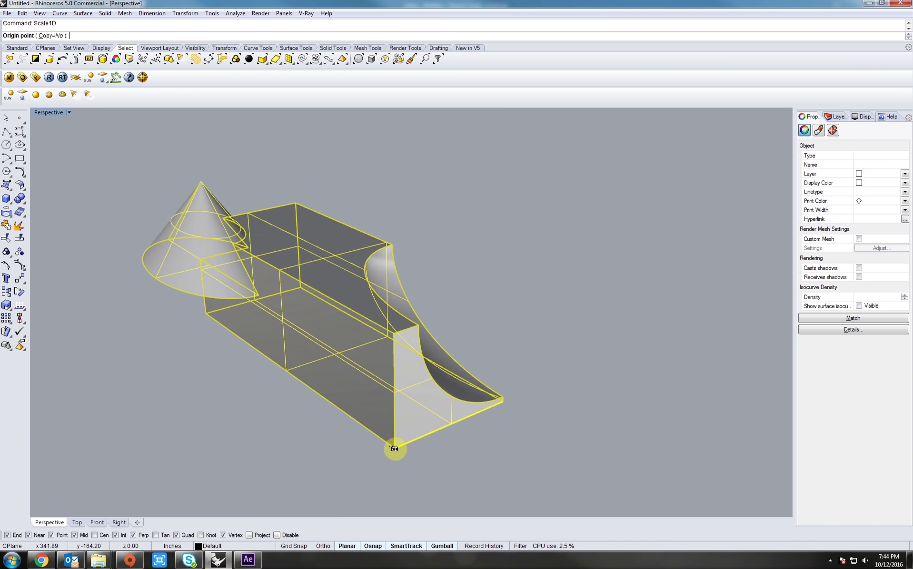
{"action": "left_click", "coordinate": [394, 448]}
{"action": "left_click", "coordinate": [484, 433]}
{"action": "left_click", "coordinate": [583, 402]}
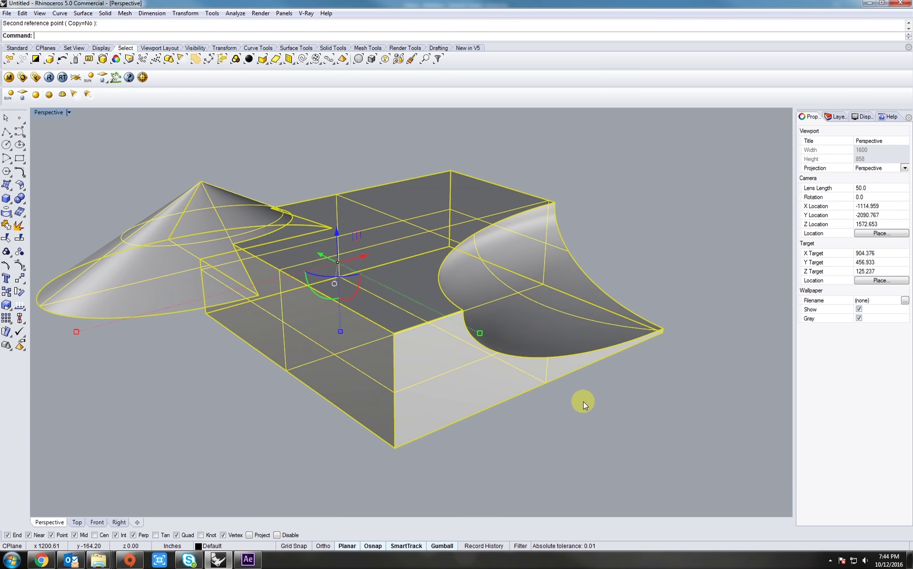
{"action": "right_click_drag", "start_coordinate": [429, 445], "coordinate": [358, 410]}
{"action": "type", "text": "e2D"}
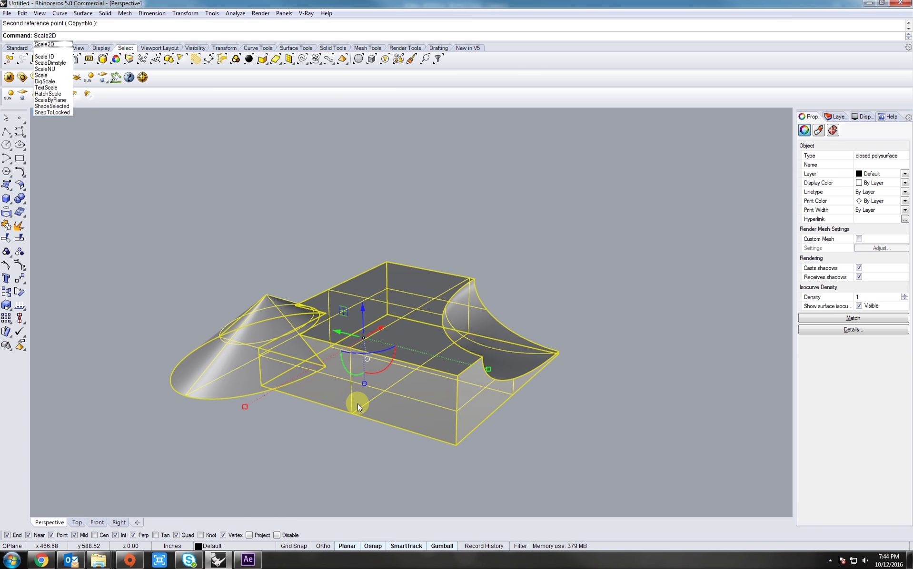
{"action": "key", "text": "Return"}
{"action": "left_click", "coordinate": [261, 383]}
{"action": "left_click", "coordinate": [386, 453]}
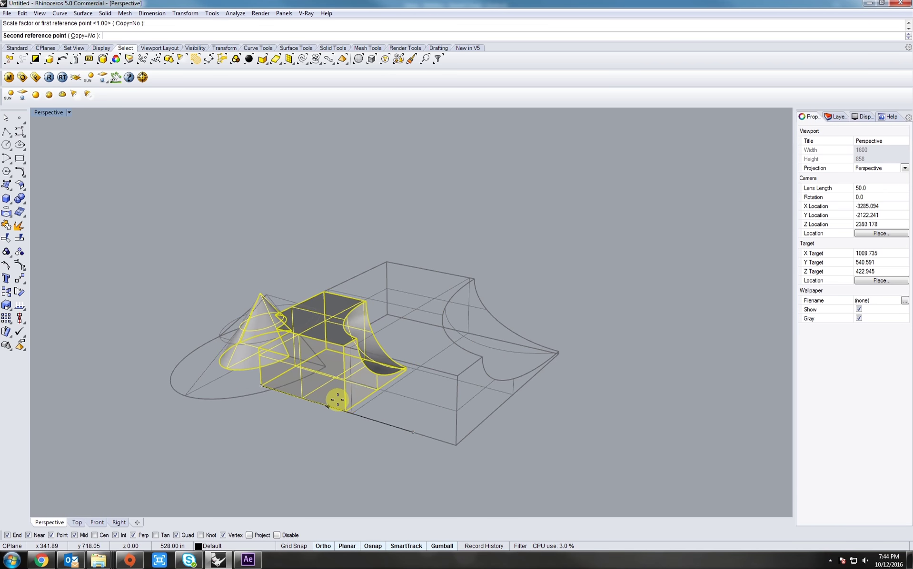
{"action": "key", "text": "Escape"}
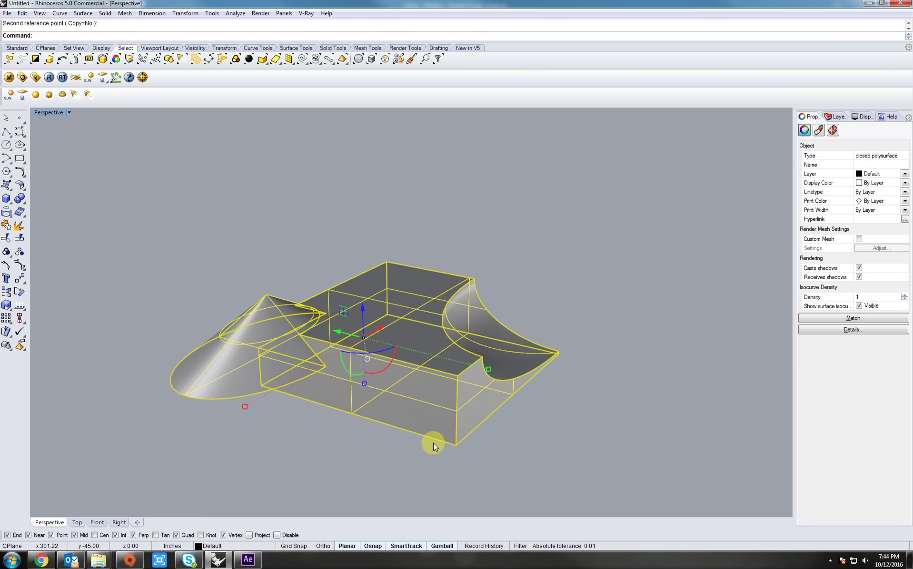
Shrink the solid in two dimensions with Scale2D from the bottom corner at the cut end, using the top corner above it as reference
{"action": "key", "text": "space"}
{"action": "left_click", "coordinate": [455, 445]}
{"action": "left_click", "coordinate": [457, 376]}
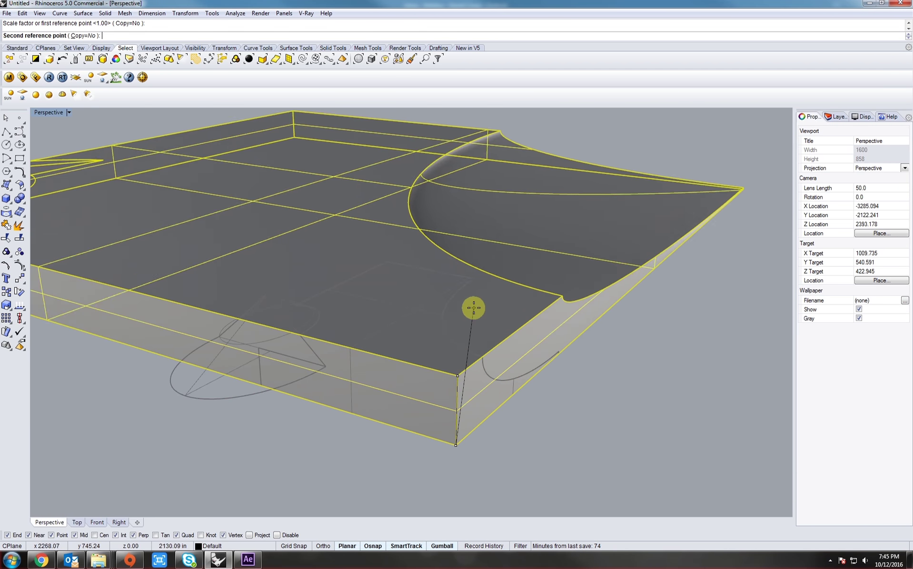
{"action": "left_click", "coordinate": [455, 415]}
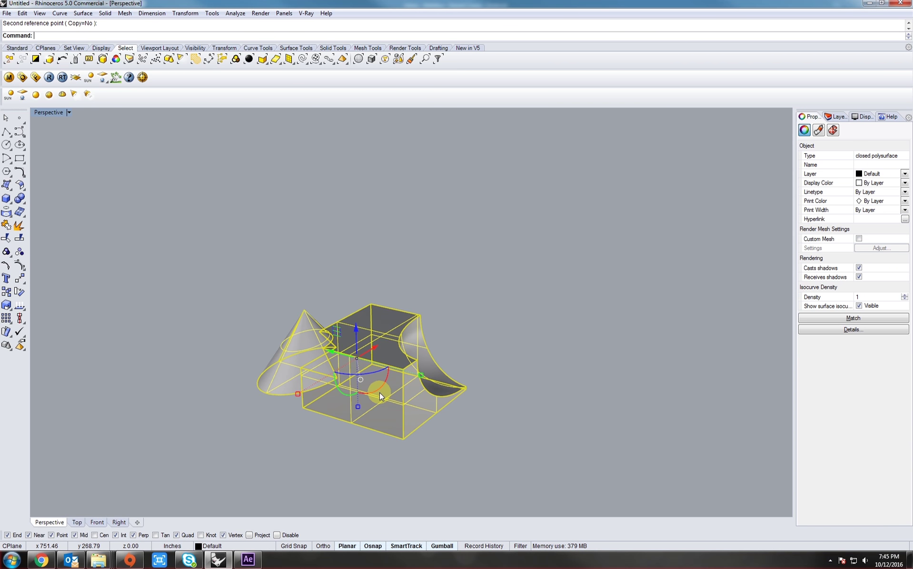